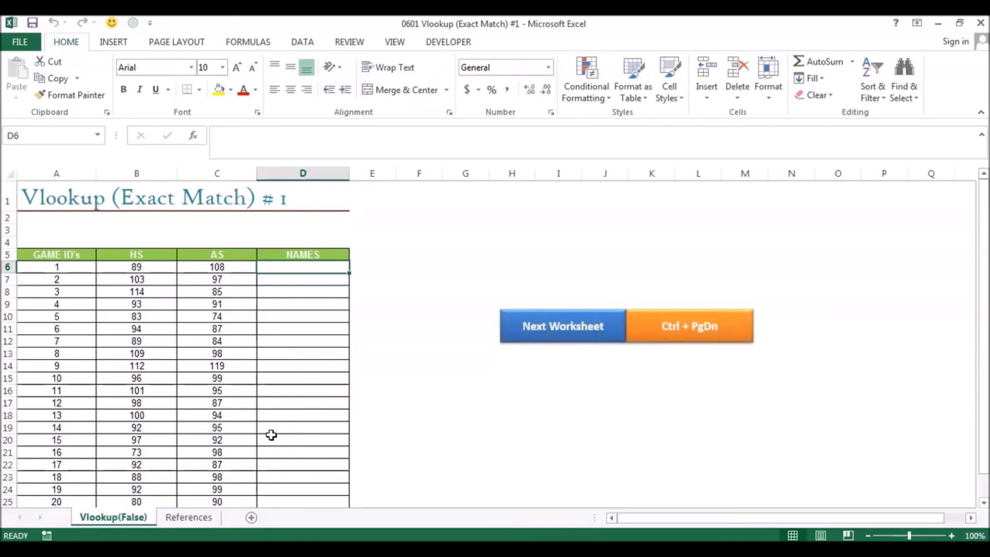
Step: Examine the Game ID's and Name's table on the References sheet, locating game ID 1 and its matching name
key("ctrl+Page_Down")
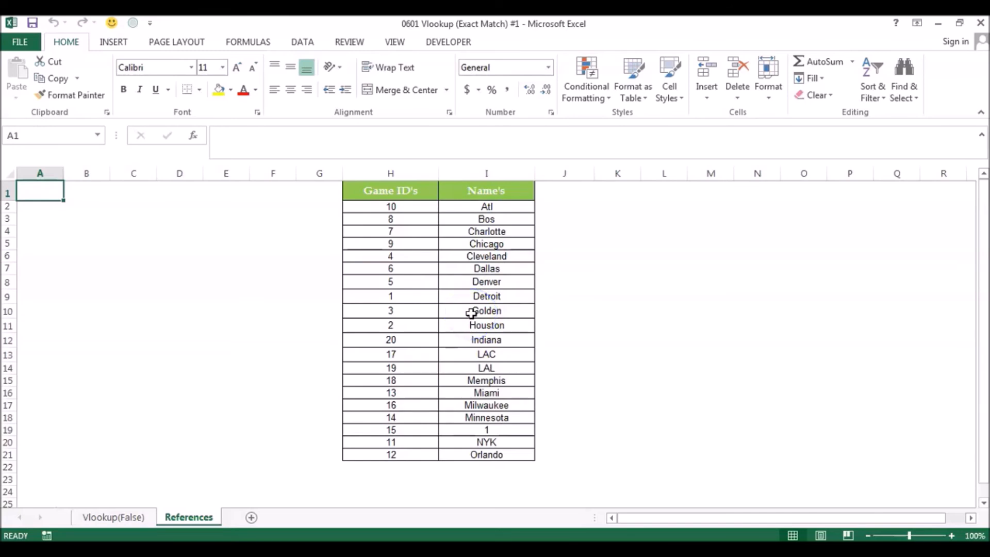
key("ctrl+Page_Up")
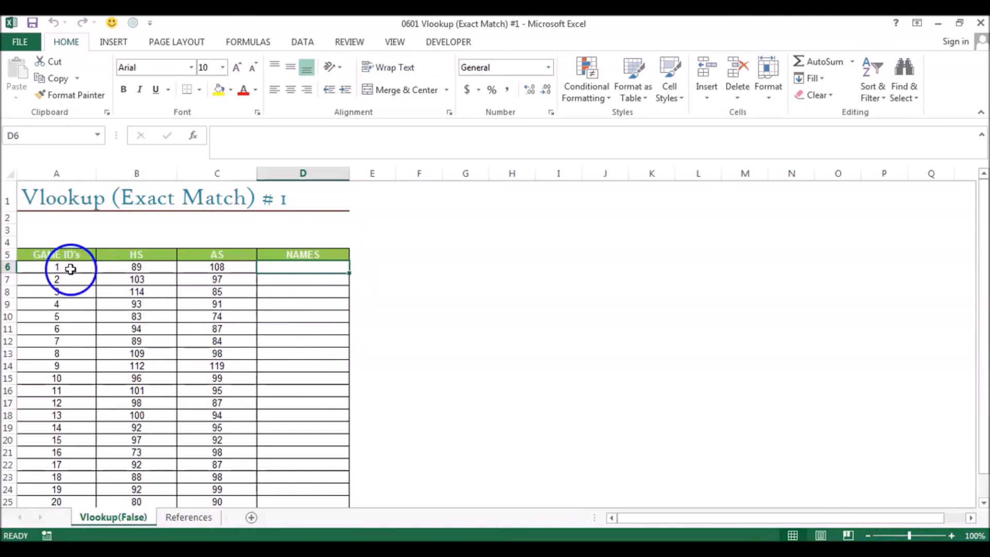
left_click(189, 518)
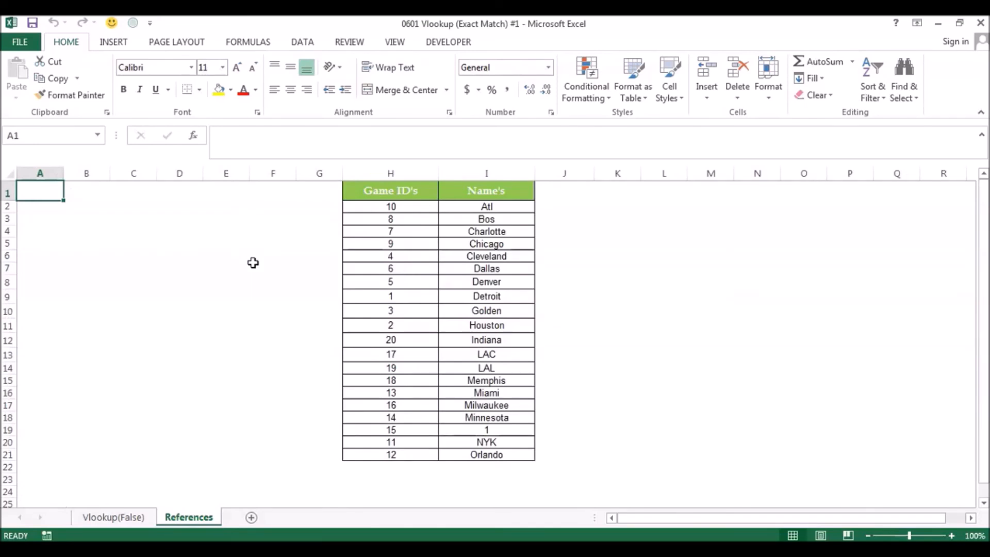
left_click(402, 294)
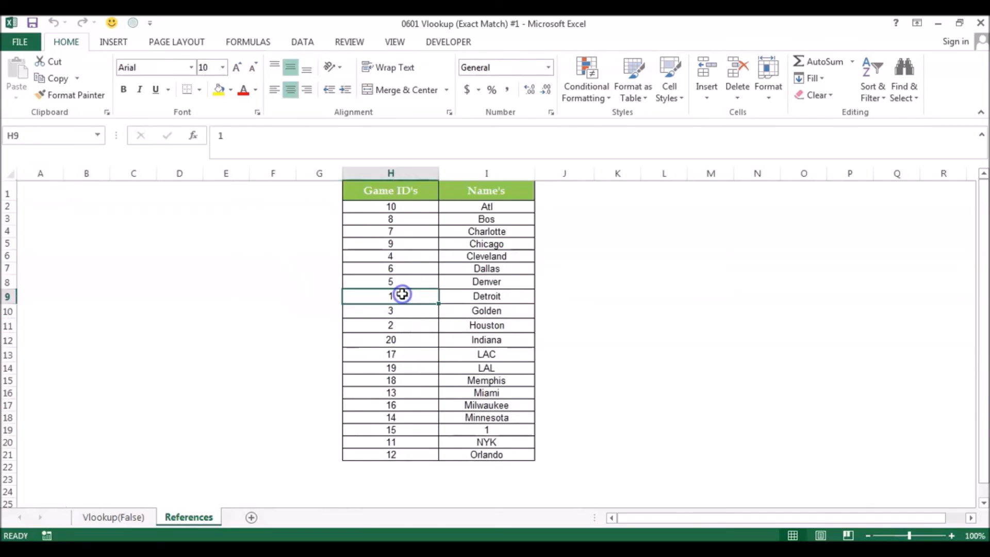
left_click(469, 299)
left_click(114, 518)
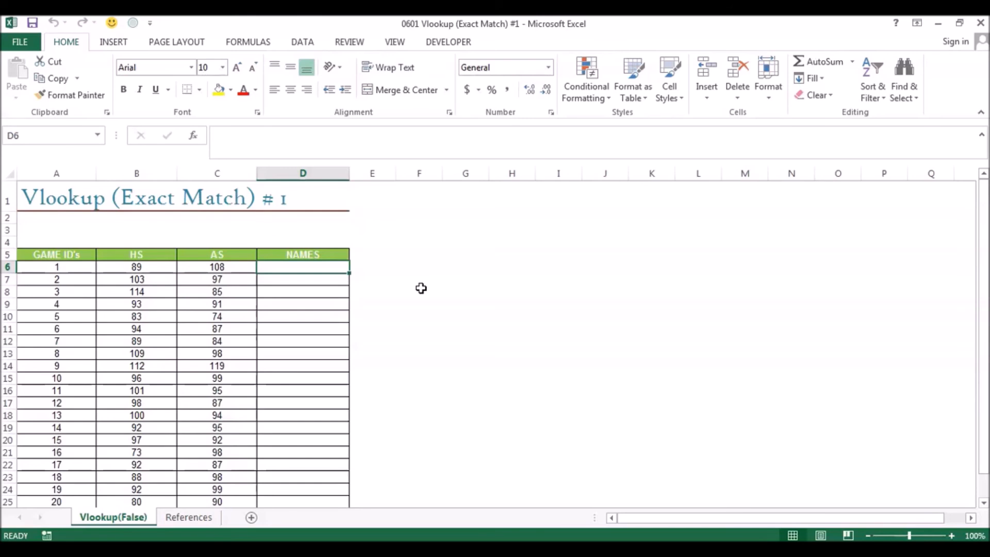
Step: Start a VLOOKUP formula in cell D6 of the Vlookup(False) sheet with A6 as the lookup value
type("=vloo")
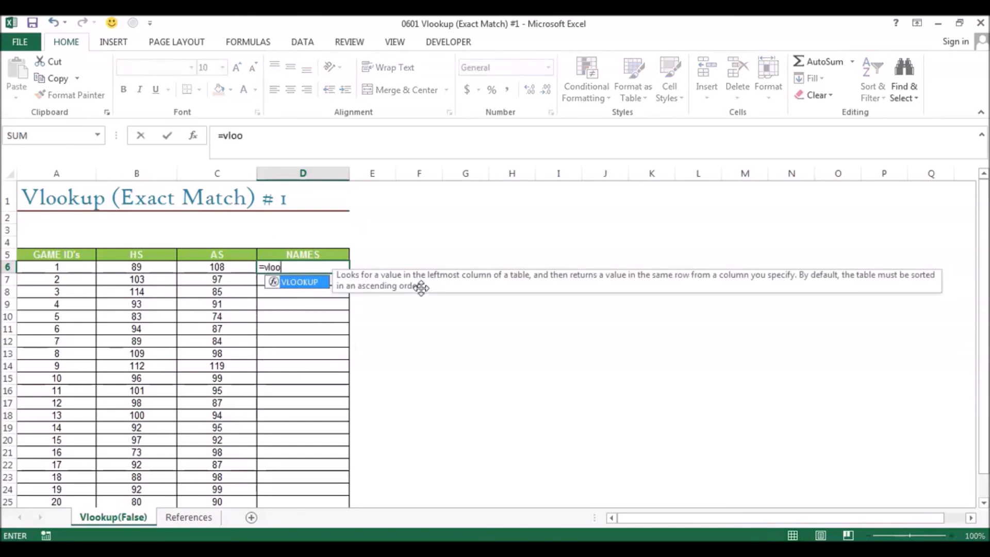
key("Tab")
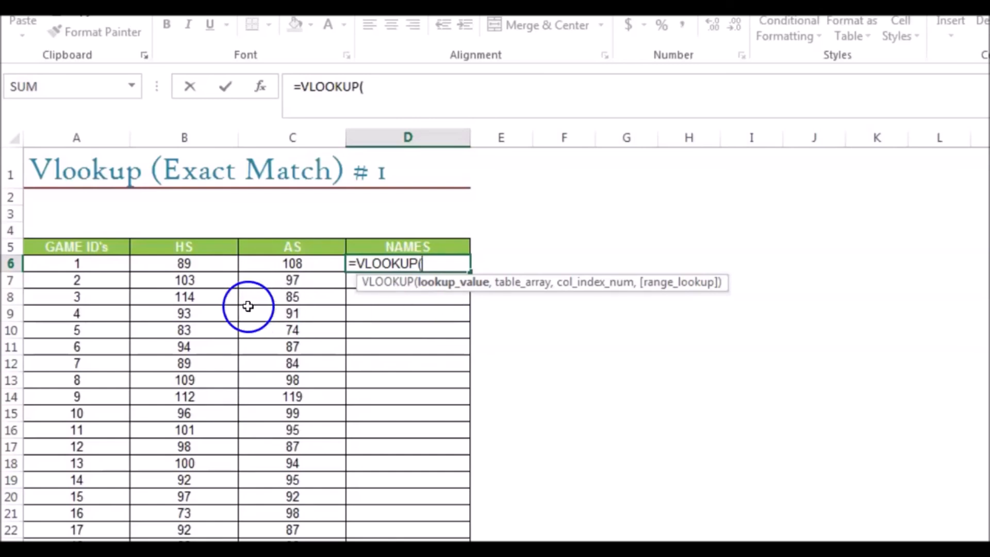
left_click(102, 268)
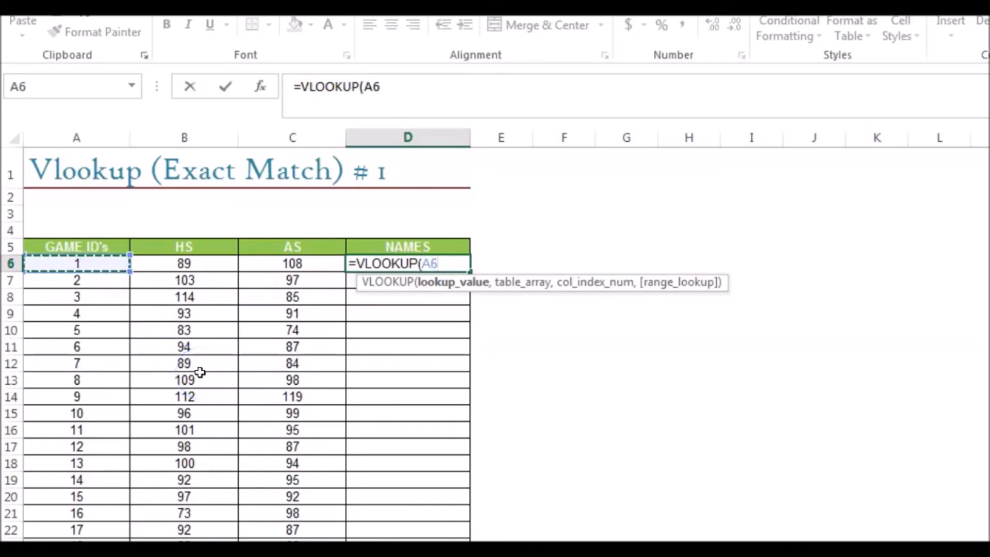
type(",")
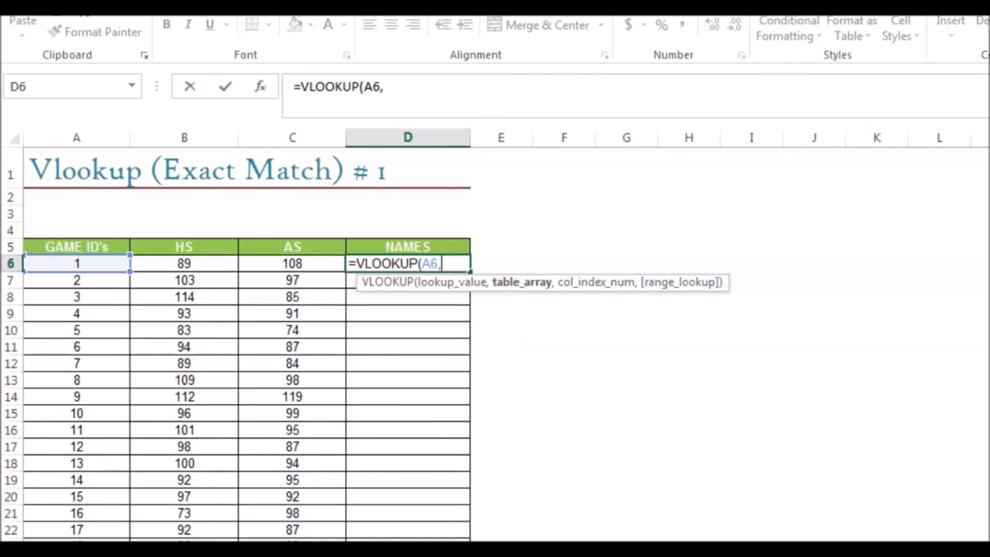
Step: Set the VLOOKUP table array to the range H2:I21 on the References sheet, leaving out the header row
key("ctrl+Page_Down")
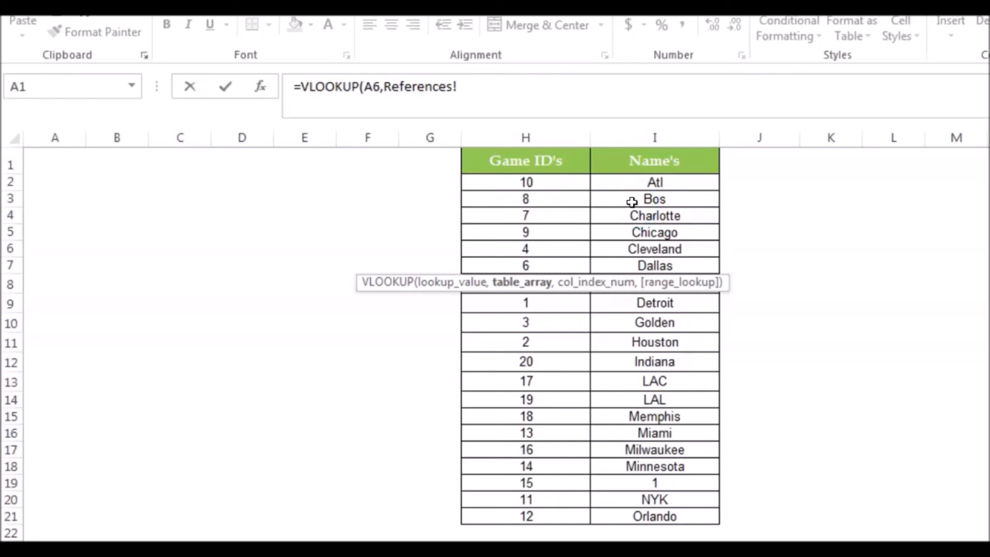
left_click(534, 185)
left_click_drag(571, 182, 643, 515)
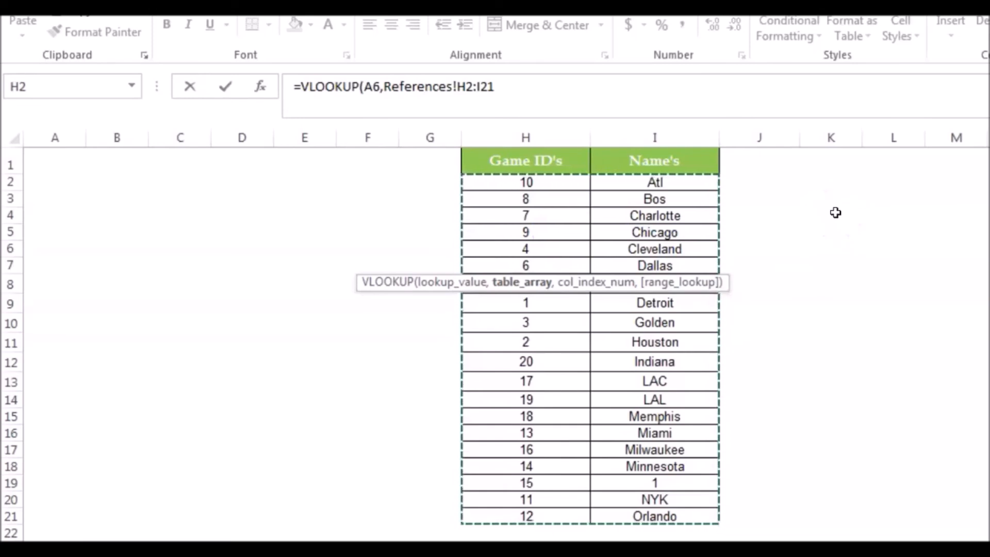
left_click(518, 293)
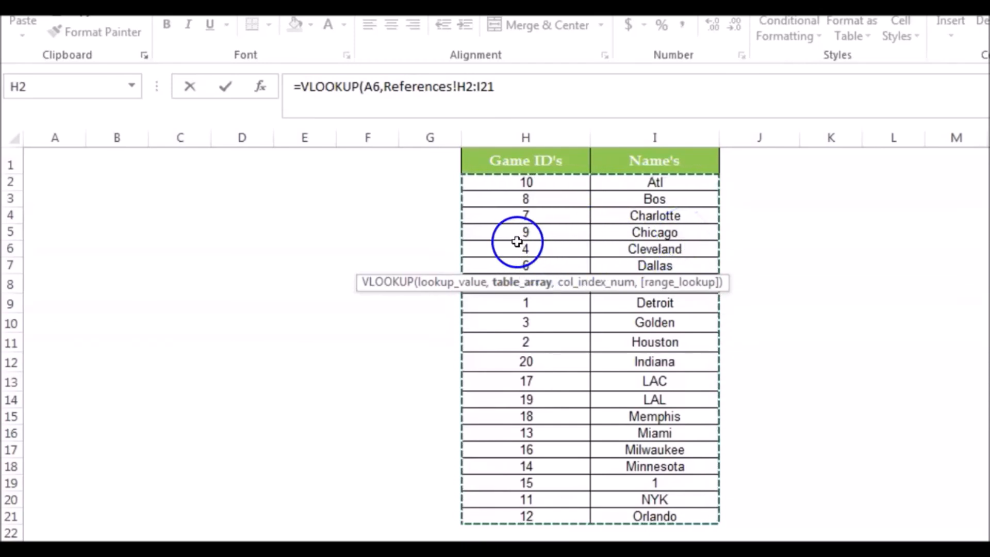
left_click(806, 270)
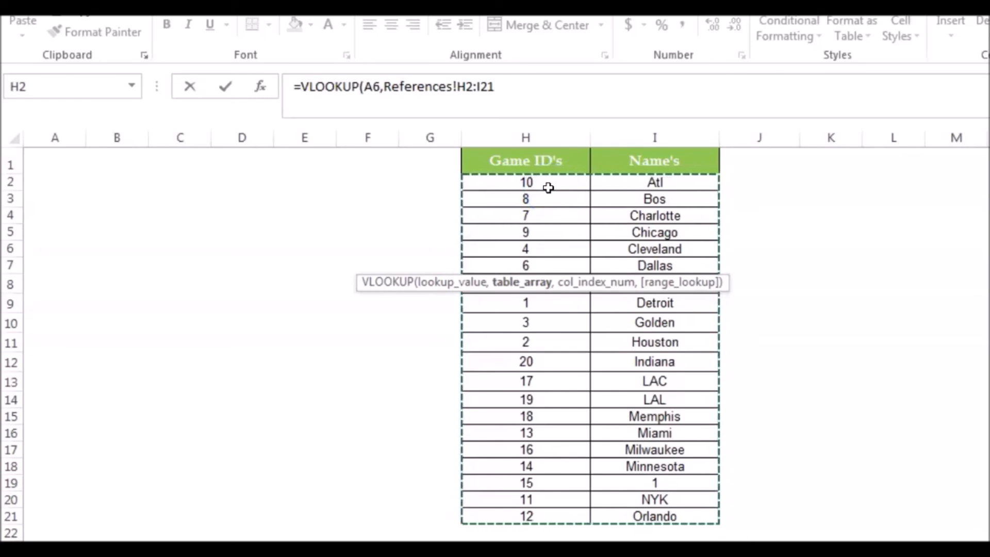
type(",")
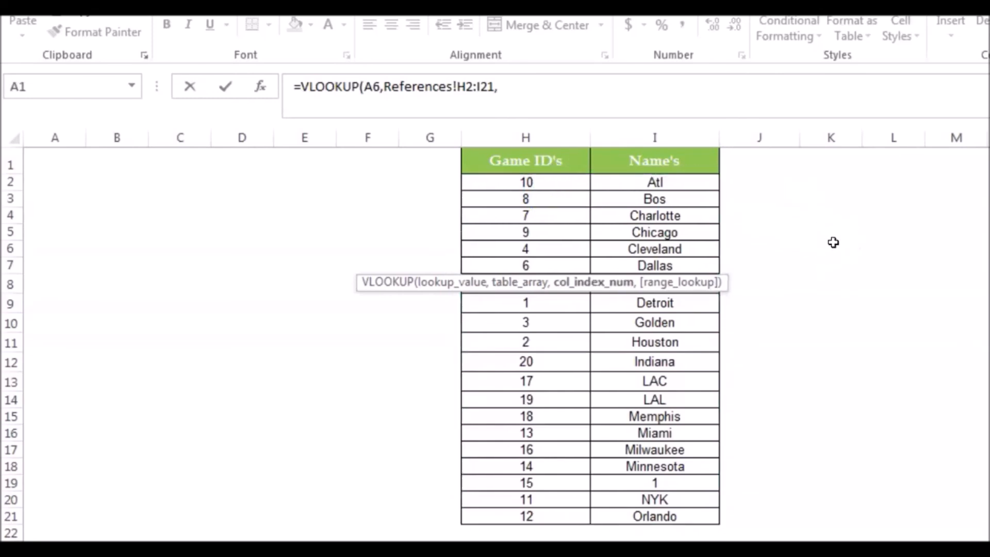
Step: Set the VLOOKUP column index number to 2 to return the team names
left_click(585, 330)
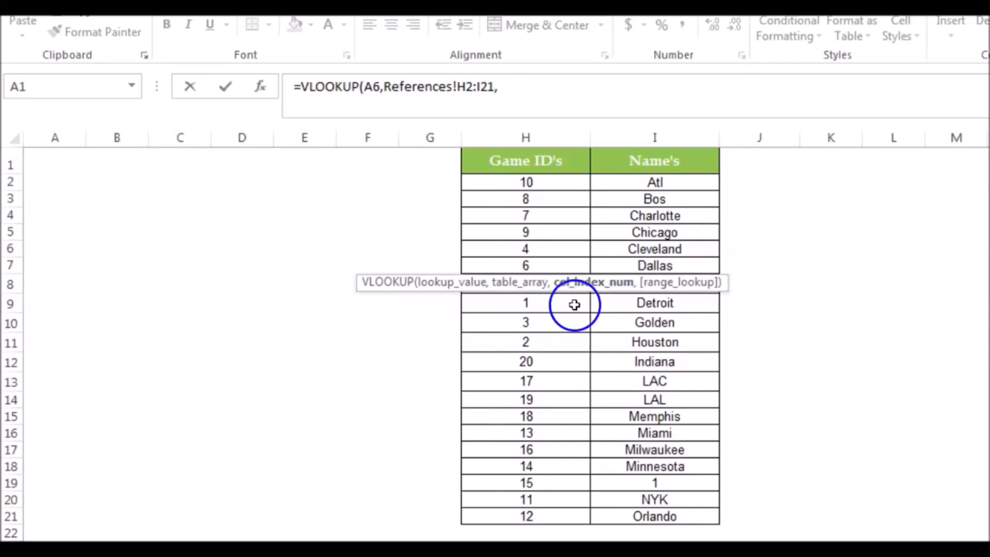
type("2")
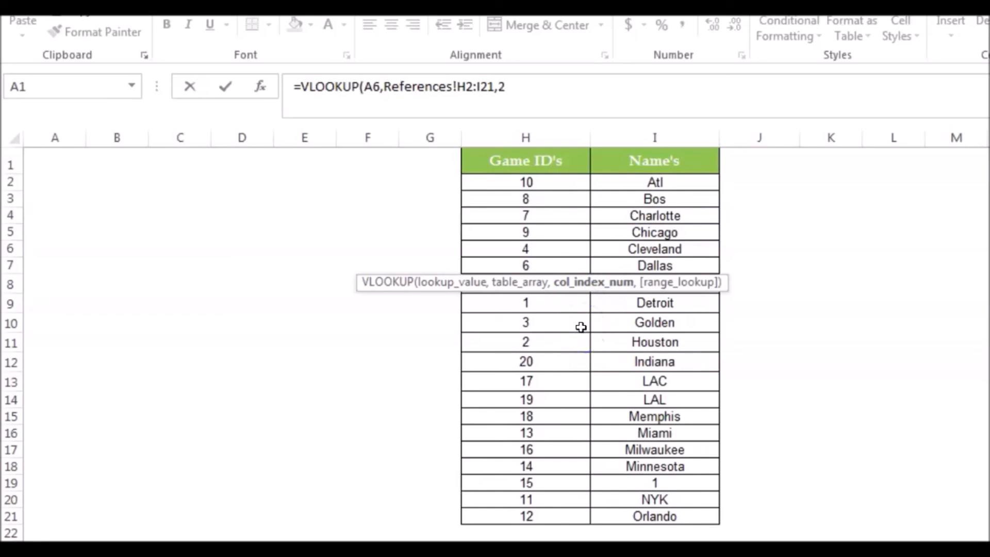
type(",")
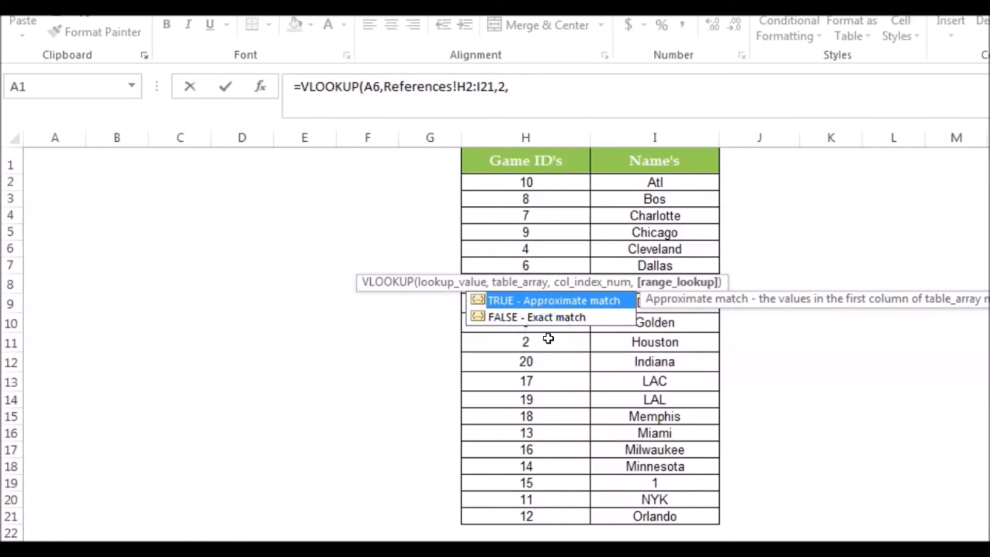
left_click(509, 339)
key("Down")
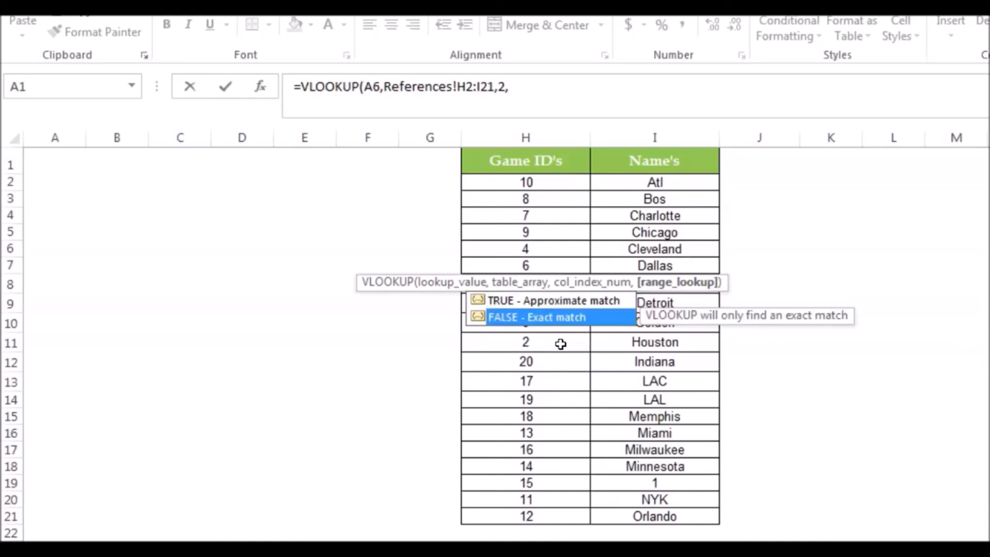
key("Tab")
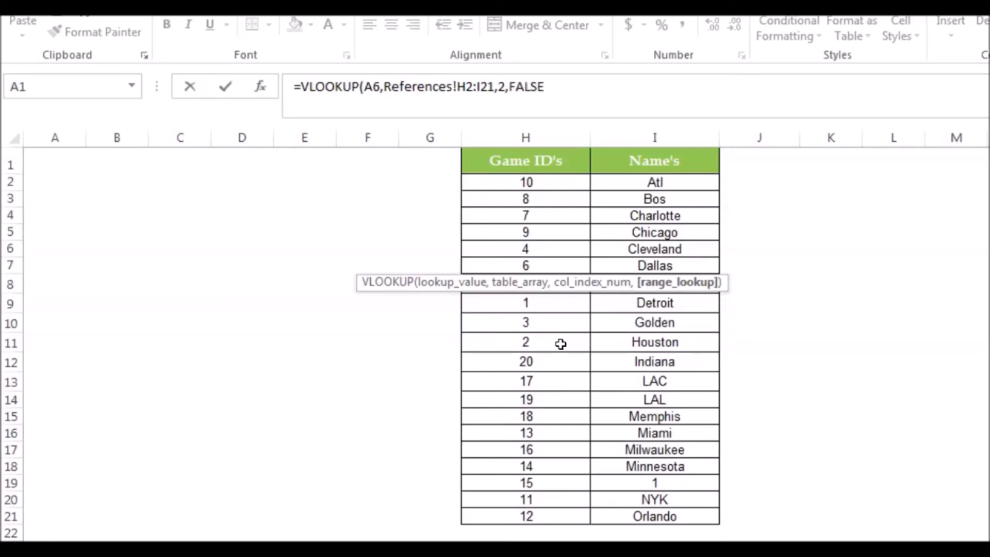
key("BackSpace")
key("BackSpace")
key("BackSpace")
key("BackSpace")
key("BackSpace")
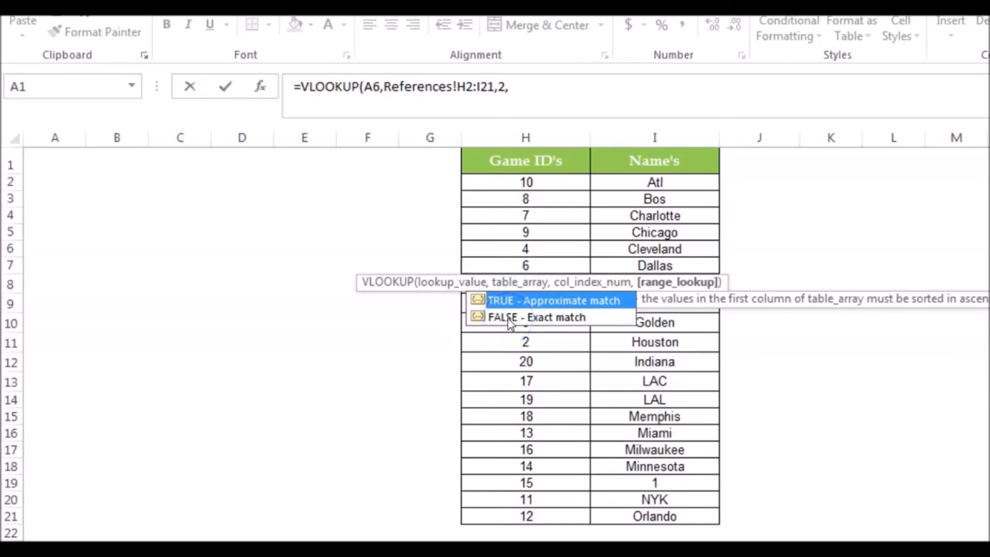
Step: Set the range lookup argument to 0 for an exact match, then close and enter the formula
type("0")
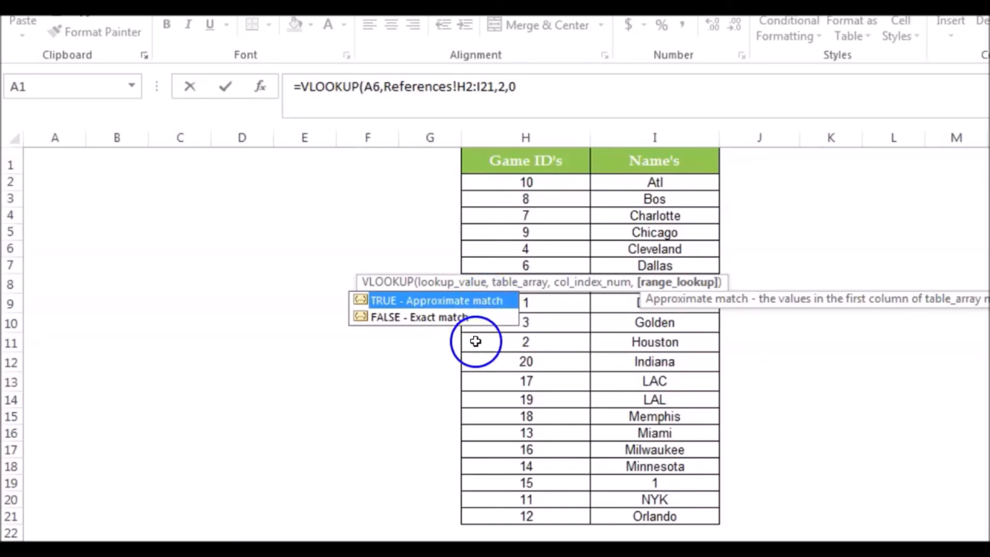
left_click(531, 89)
type(")")
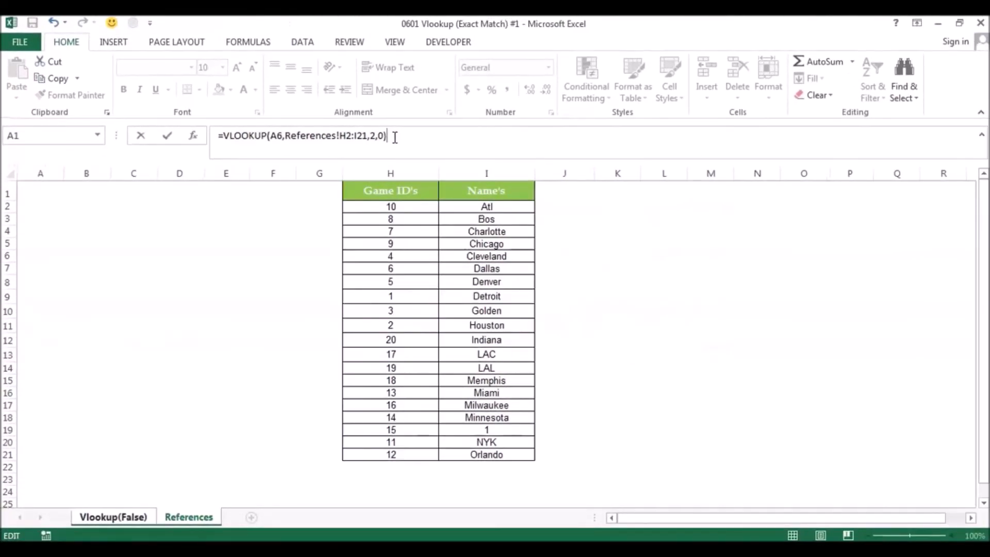
key("Return")
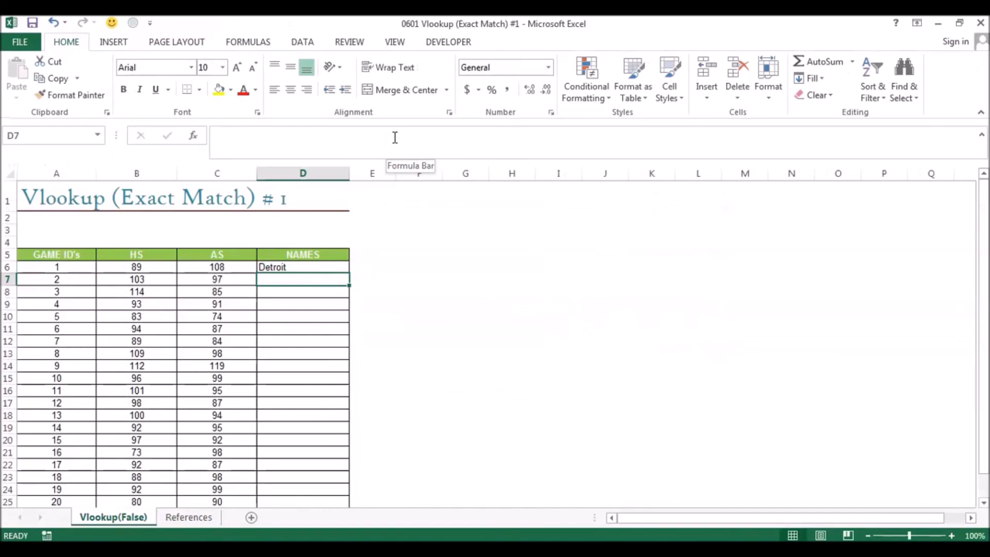
Step: Fill the VLOOKUP formula from D6 down the NAMES column through D25 and review the filled rows
key("Up")
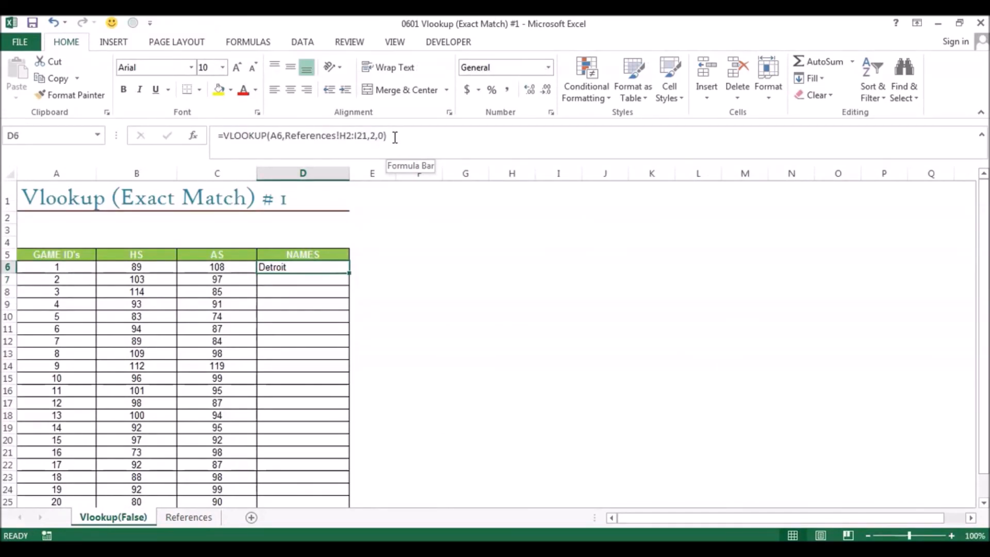
double_click(351, 275)
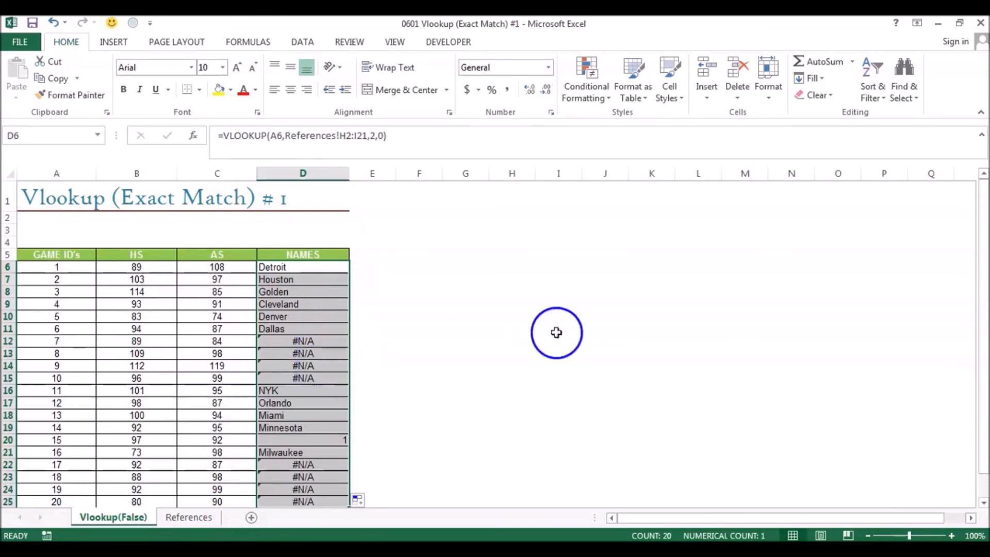
left_click_drag(982, 261, 983, 302)
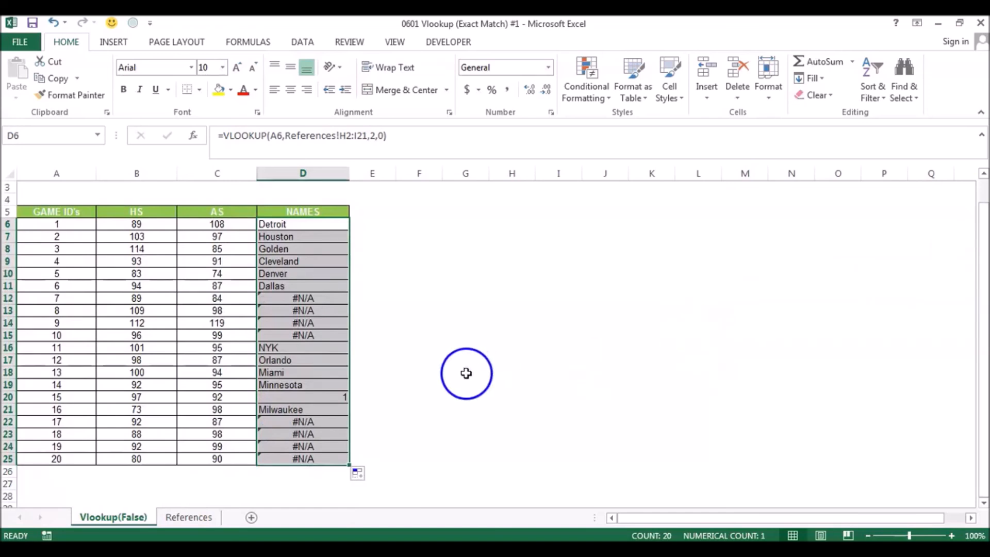
scroll(231, 434, "up", 1)
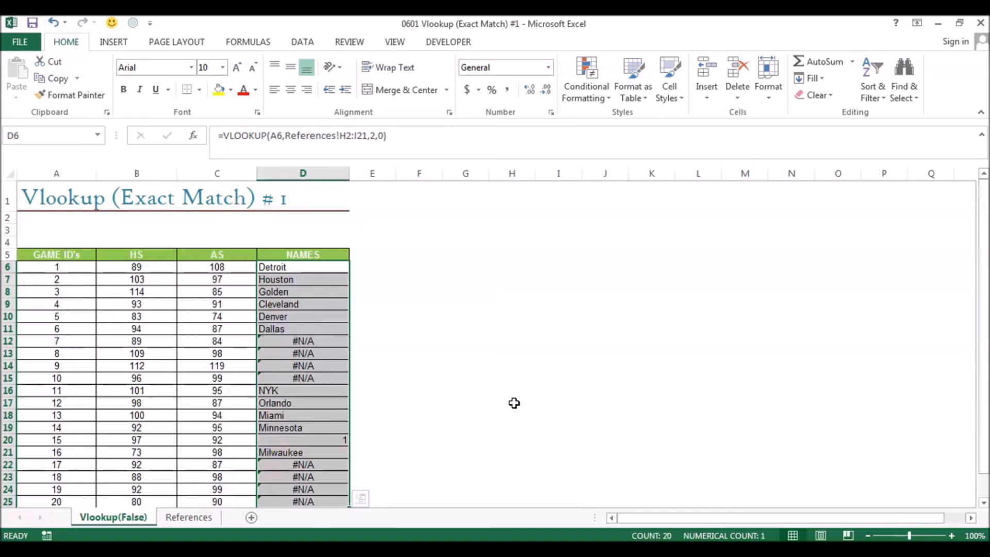
Step: Check whether game ID 7 is present in the lookup table on the References sheet
key("ctrl+Page_Down")
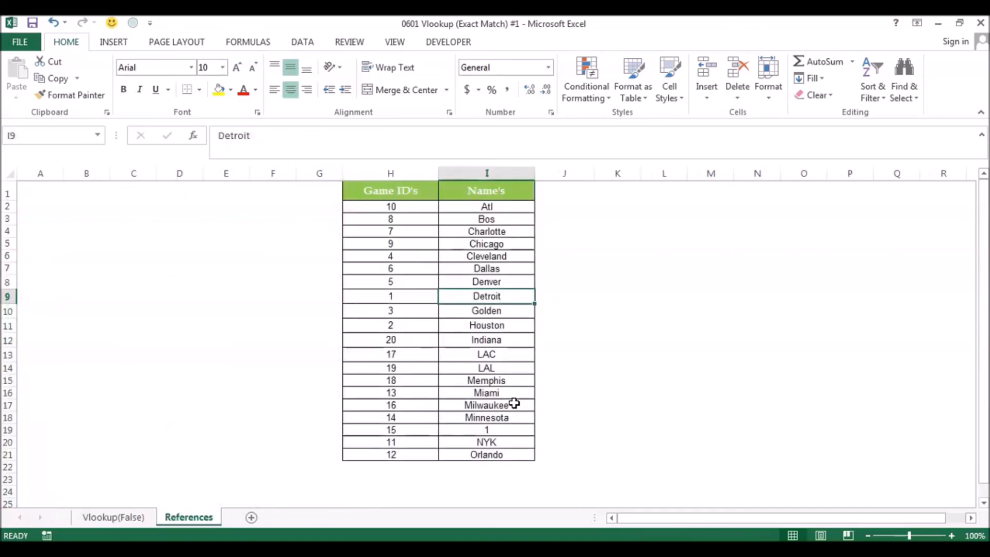
left_click(413, 235)
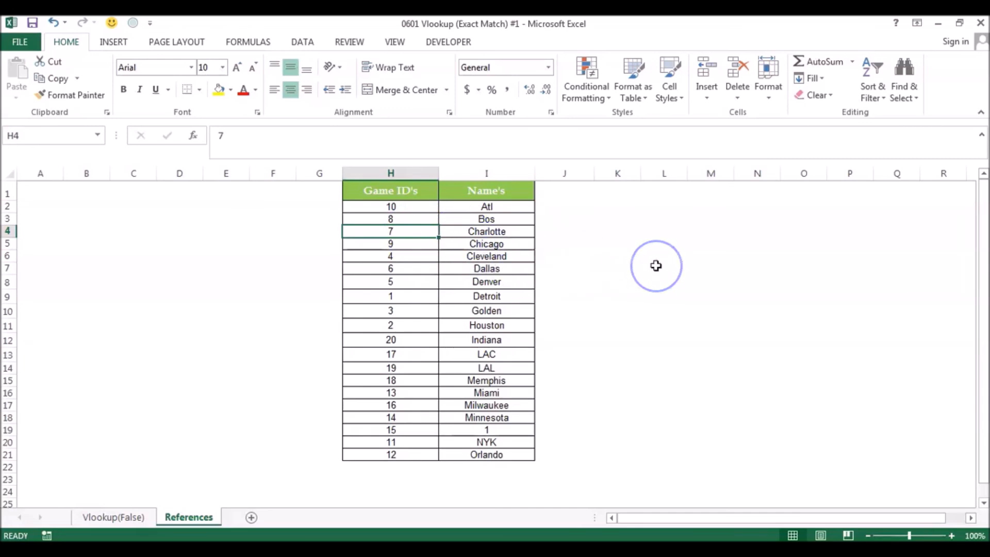
key("ctrl+Page_Up")
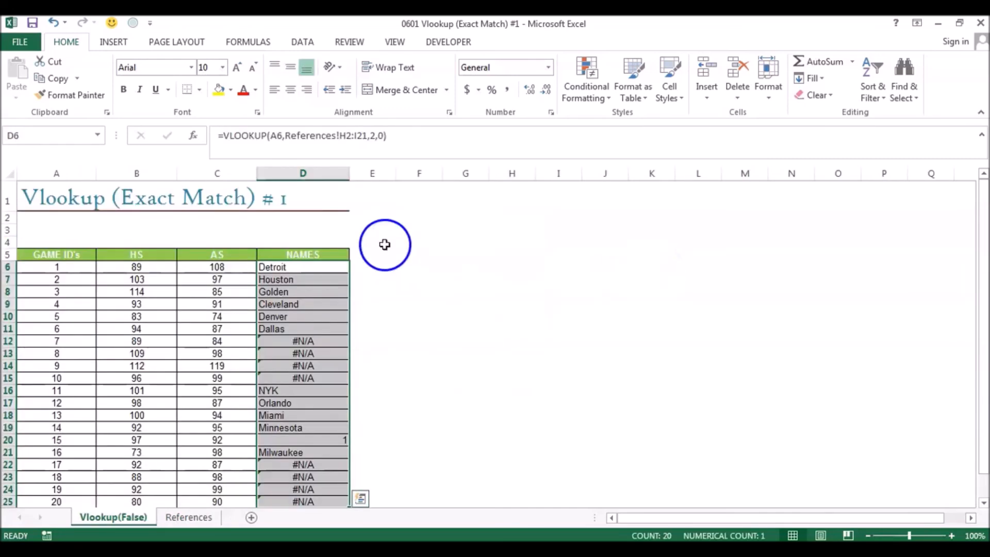
Step: Compare the table ranges in the D6 and D7 formulas with the lookup table H2:I21 on the References sheet
left_click(335, 270)
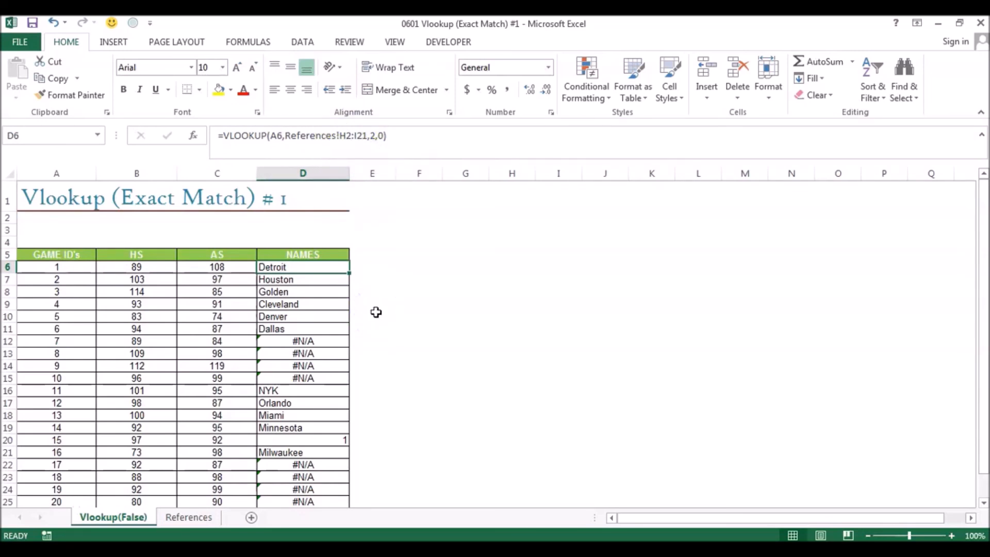
key("ctrl+Page_Down")
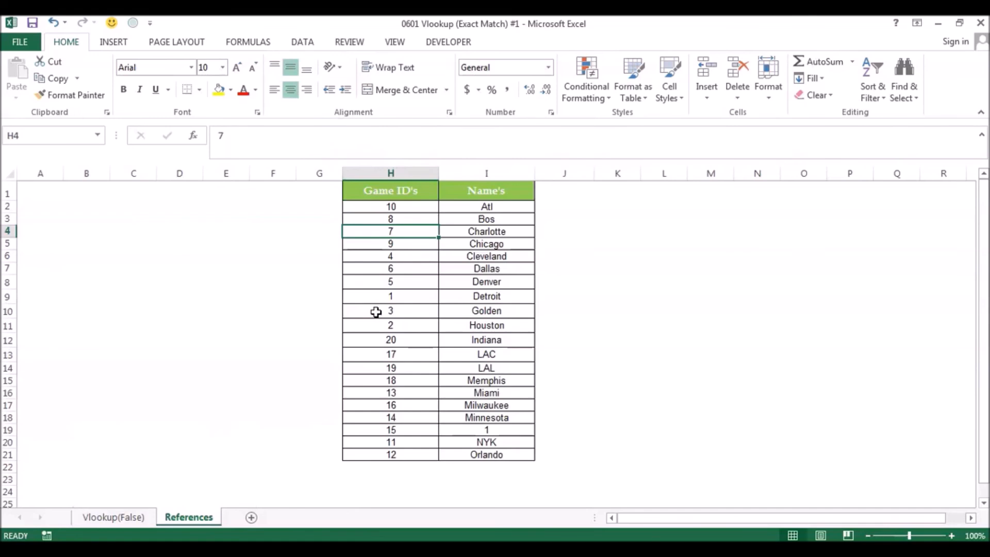
left_click_drag(400, 208, 492, 451)
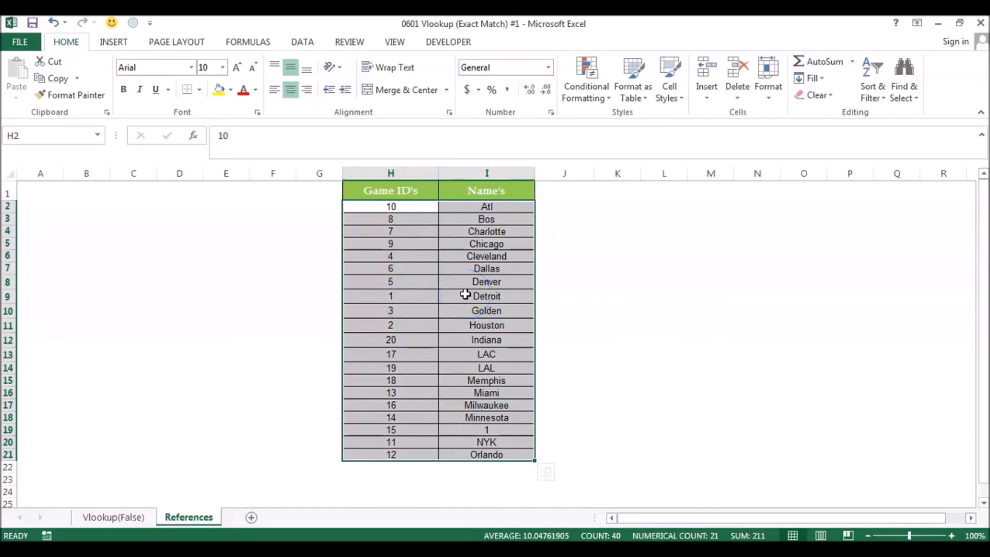
key("ctrl+Page_Up")
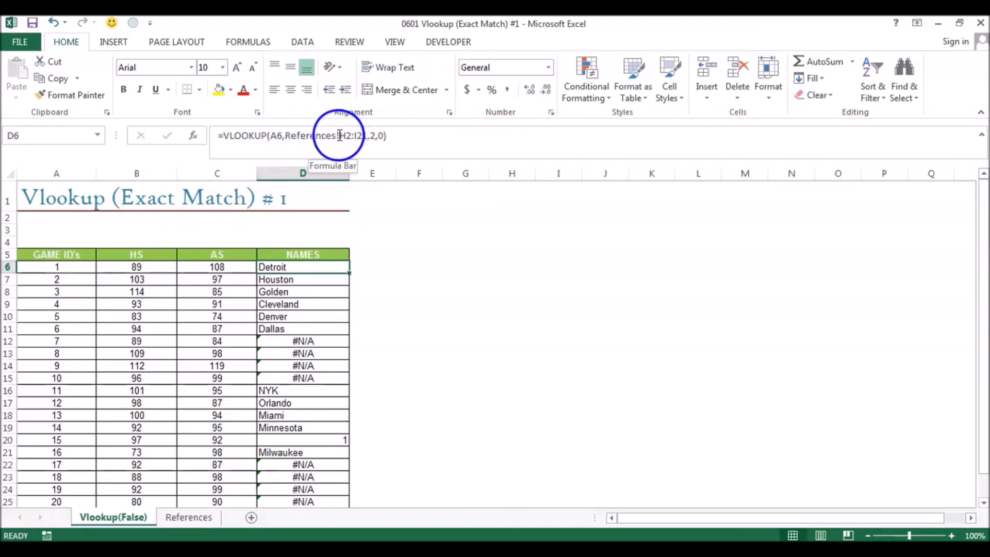
left_click(308, 283)
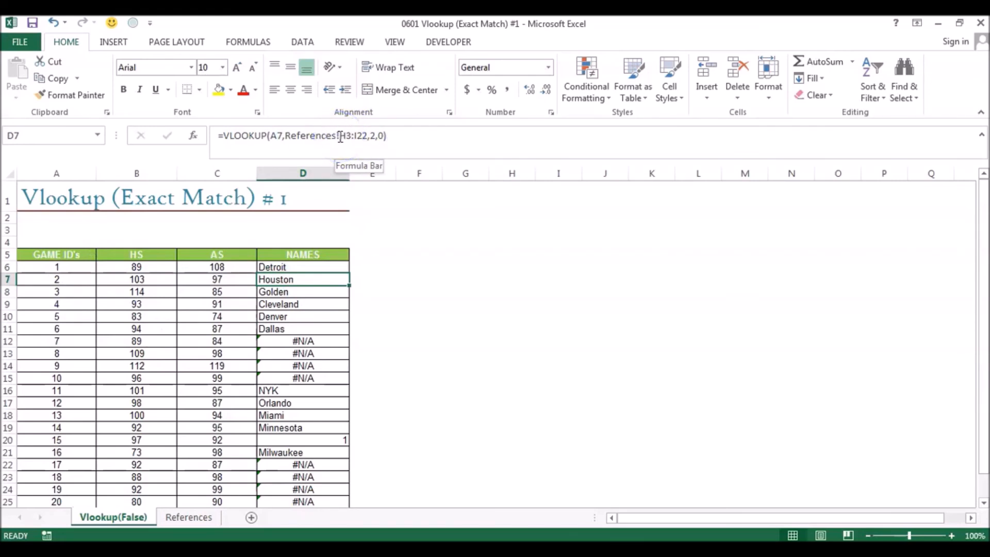
Step: Compare the original lookup table H2:I21 on the References sheet with D7's table range by selecting H3:I22
key("ctrl+bracketleft")
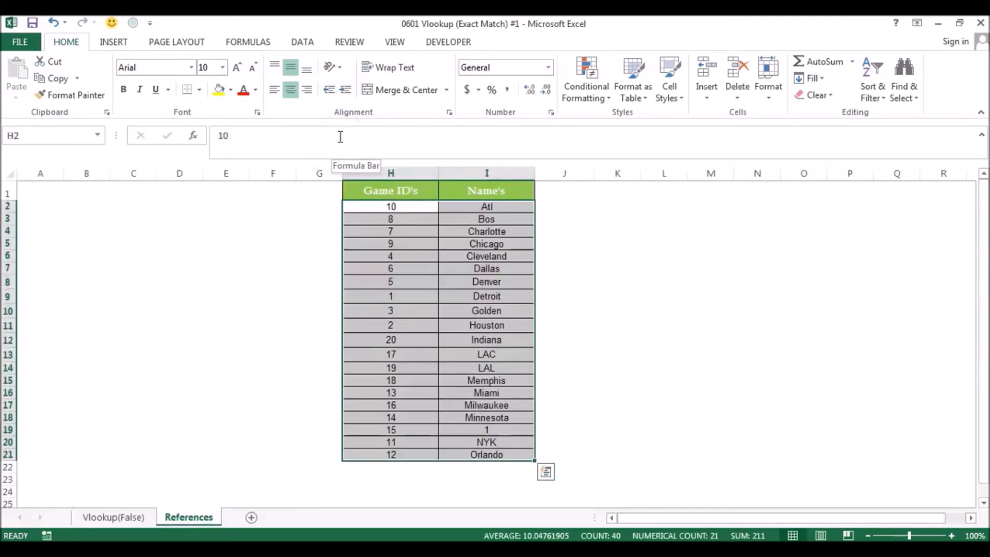
left_click(378, 220)
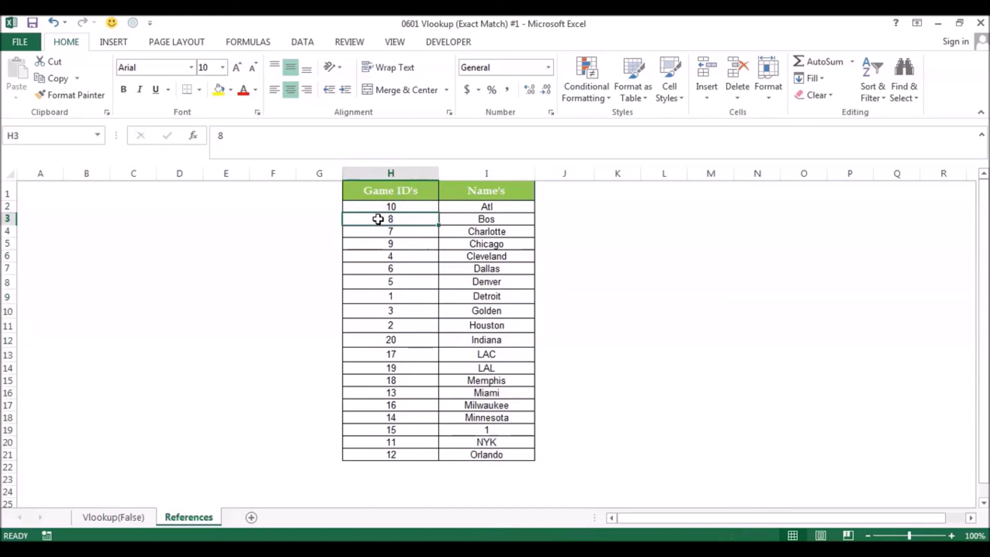
left_click_drag(395, 232, 469, 469)
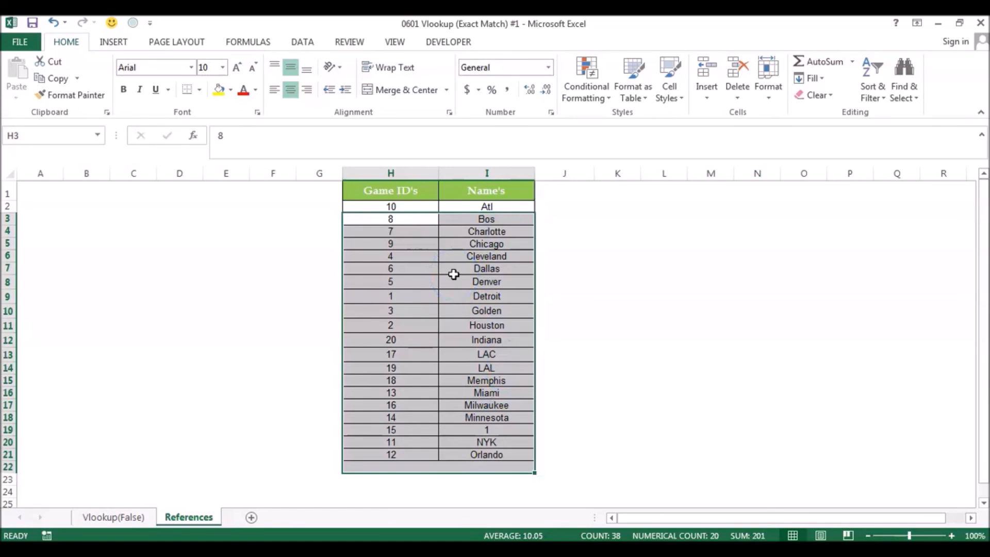
Step: Examine how the table range changes in the VLOOKUP formulas from D8 down to the first #N/A cell, D12
key("ctrl+Page_Up")
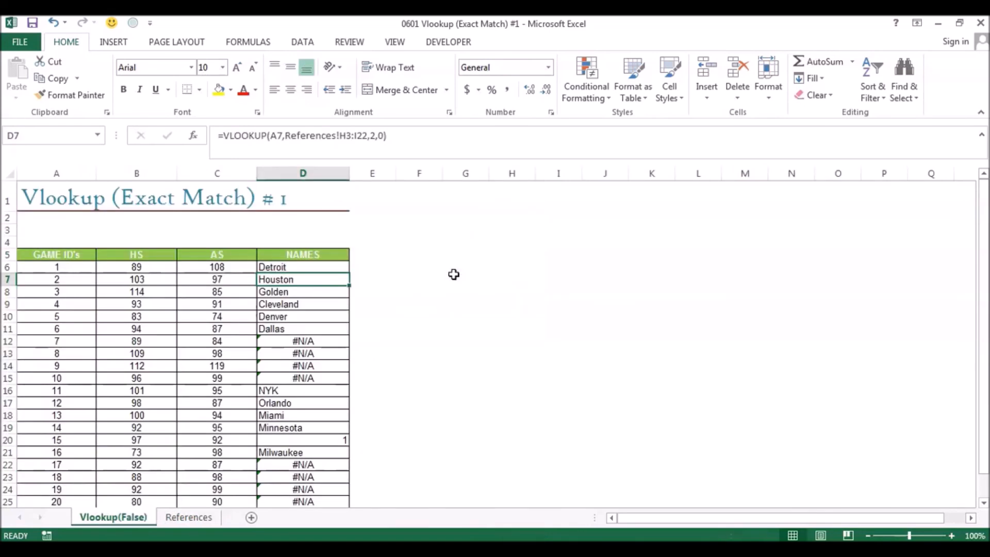
left_click(338, 290)
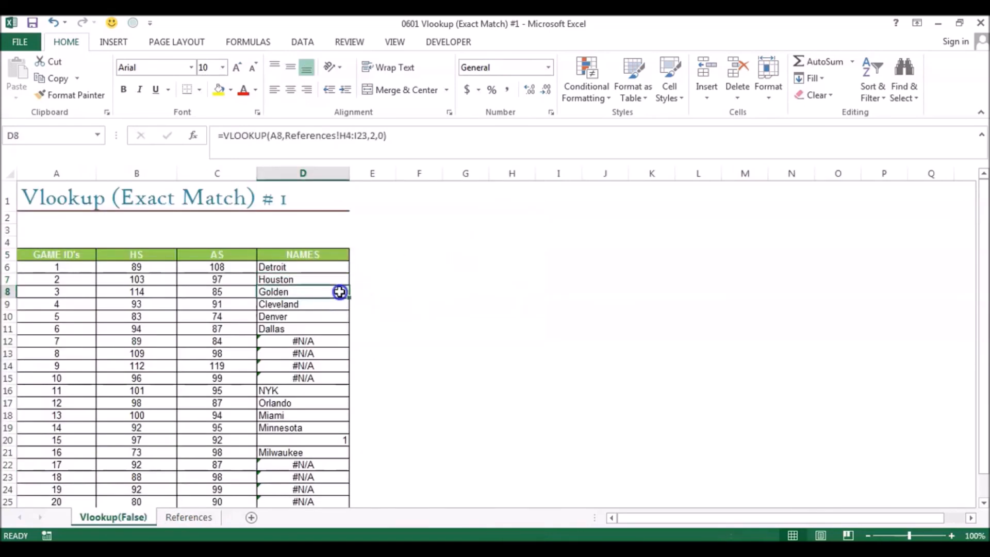
left_click(331, 305)
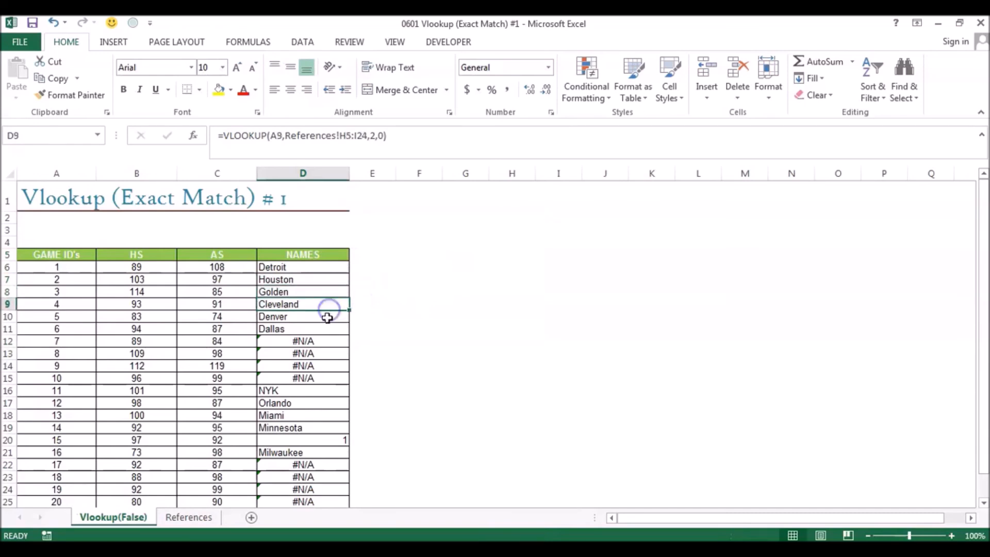
left_click(324, 325)
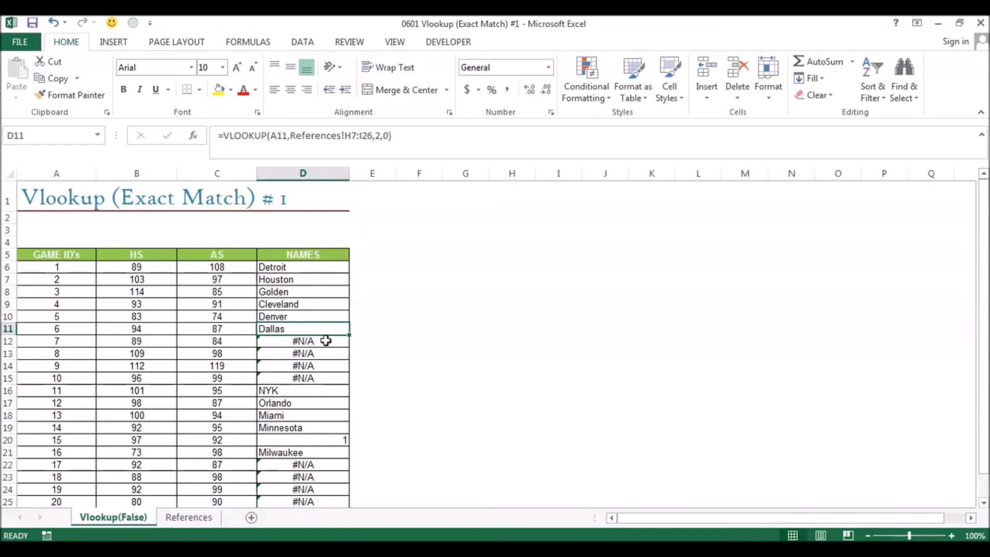
left_click(326, 341)
left_click(324, 341)
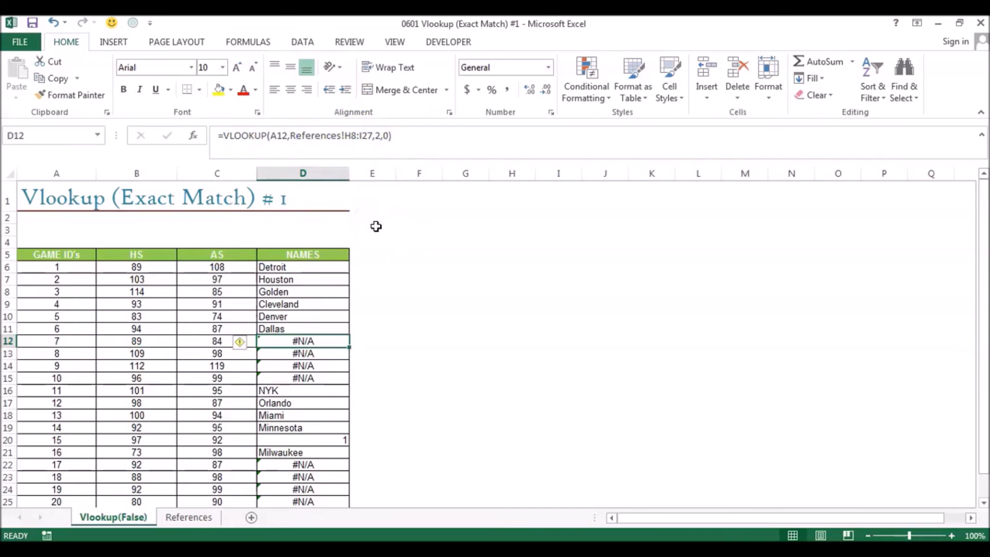
Step: Select H8:I27 on the References sheet to see which lookup rows D12's table range covers
key("ctrl+Page_Down")
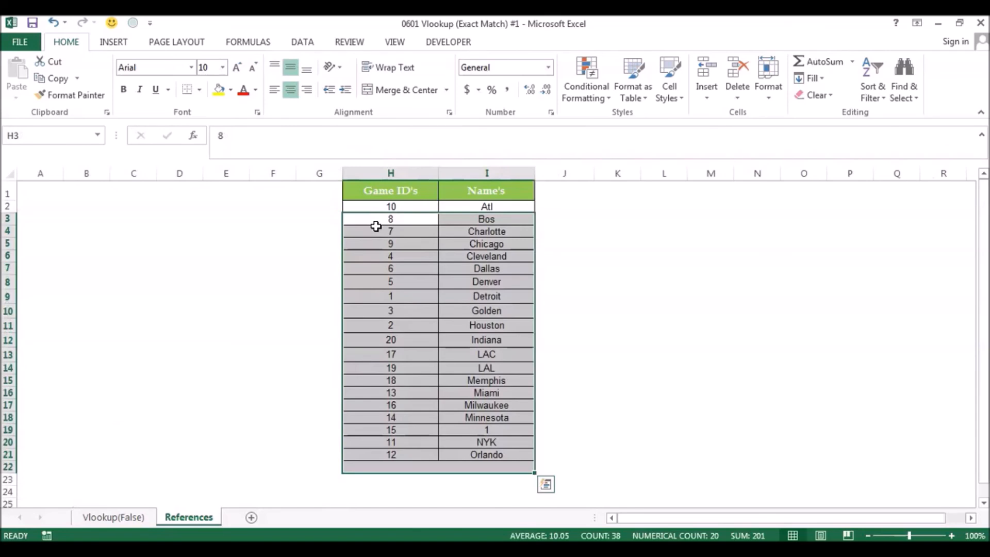
key("Down")
key("Down")
key("Down")
key("Down")
key("Down")
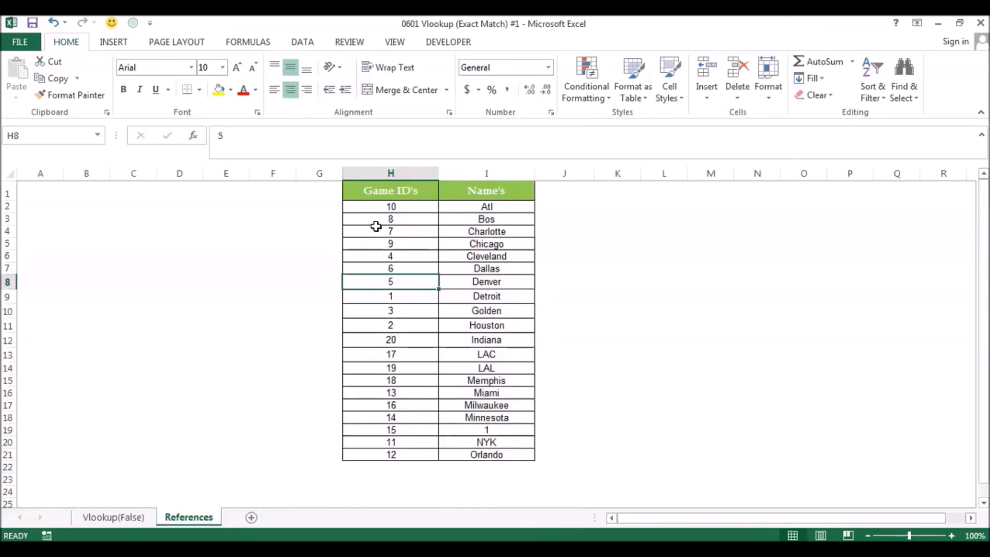
key("shift+Right")
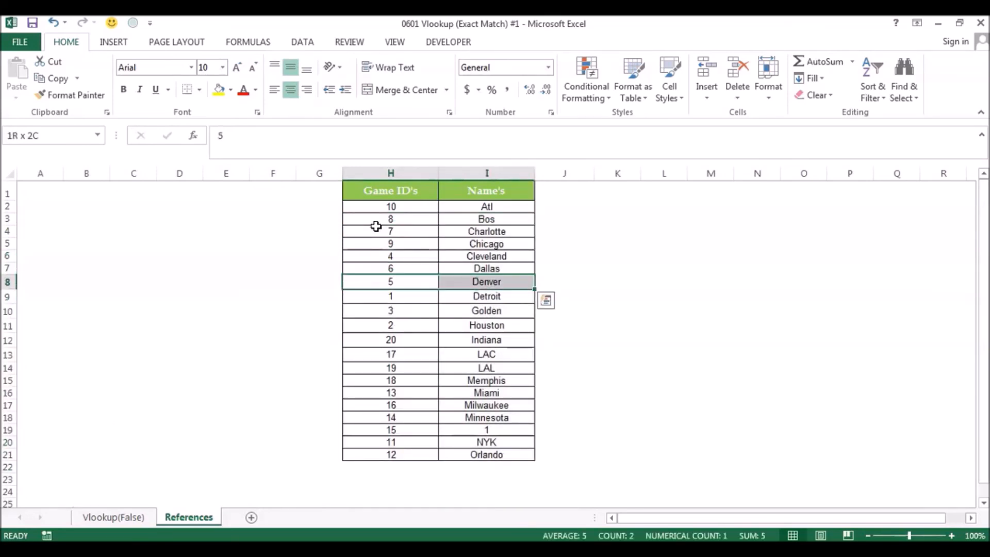
key("shift+Down")
key("shift+Down")
key("shift+Down")
key("shift+Down")
key("shift+Down")
key("shift+Down")
key("shift+Down")
key("shift+Down")
key("shift+Down")
key("shift+Down")
key("shift+Down")
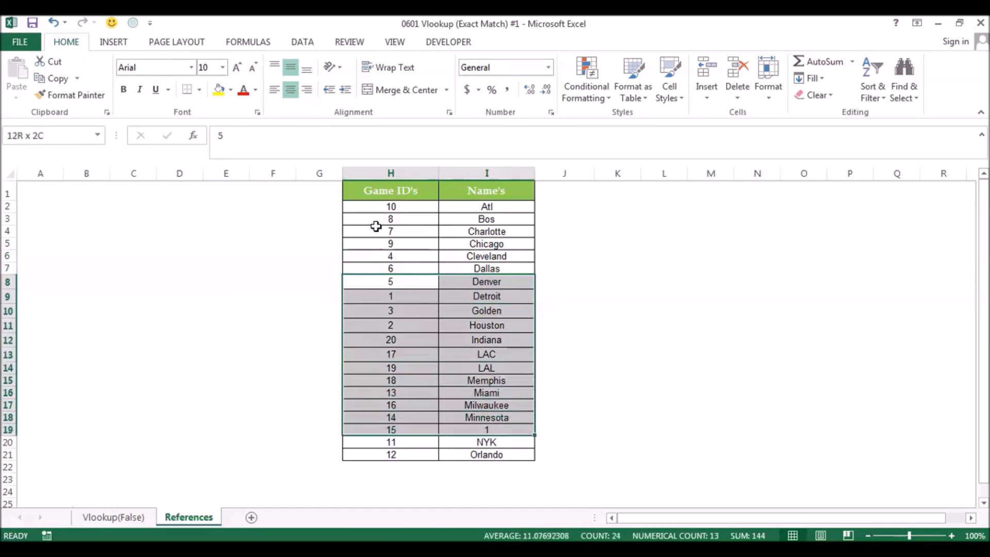
key("shift+Down")
key("shift+Down")
key("shift+Down")
key("shift+Down")
key("shift+Down")
key("shift+Down")
key("shift+Down")
key("shift+Down")
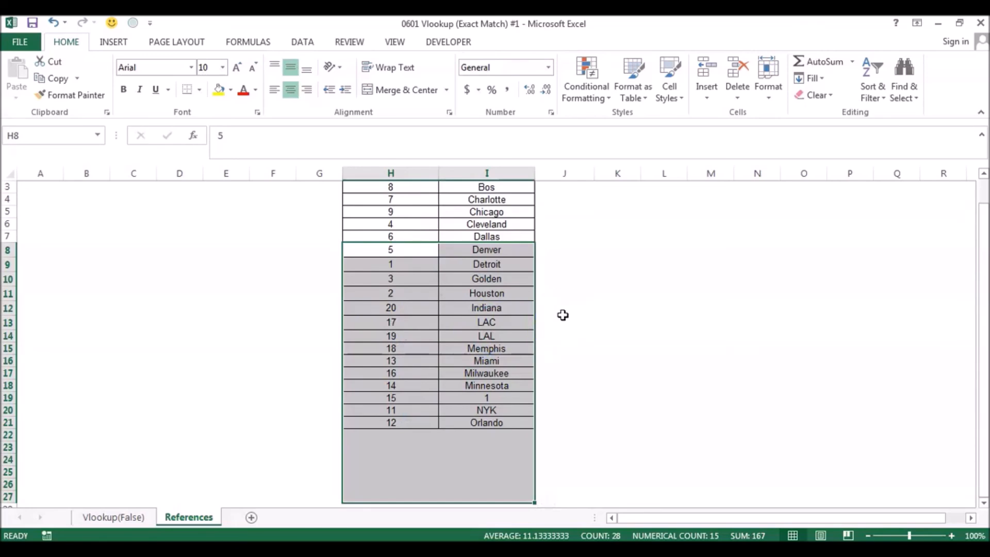
Step: Return to D6 on the Vlookup(False) sheet and display the formulas in the cells instead of their results
key("ctrl+Page_Up")
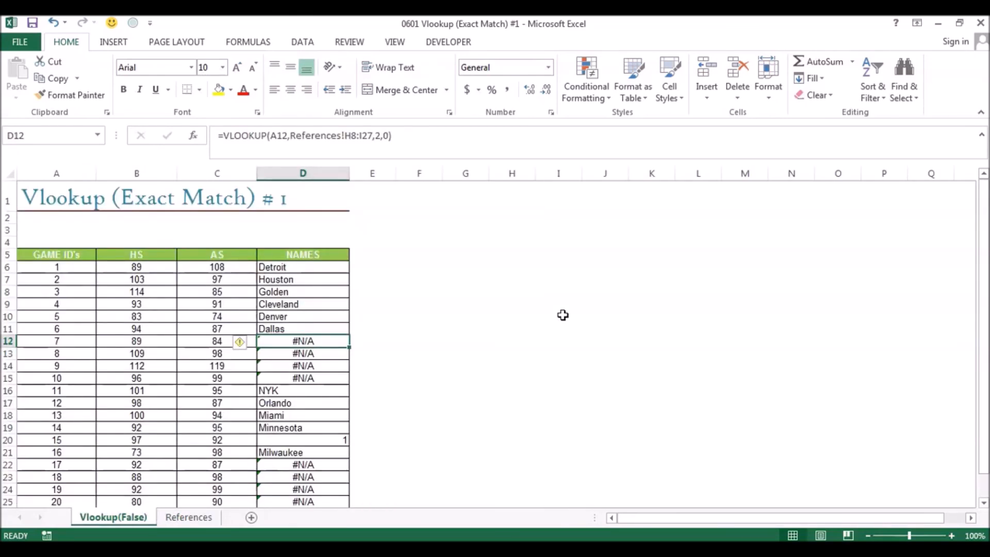
left_click(332, 267)
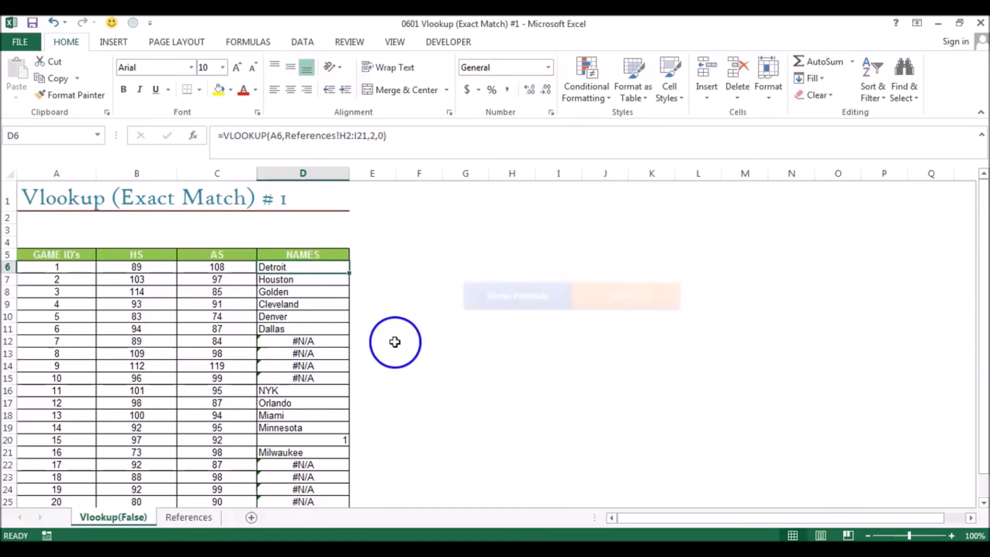
left_click(114, 49)
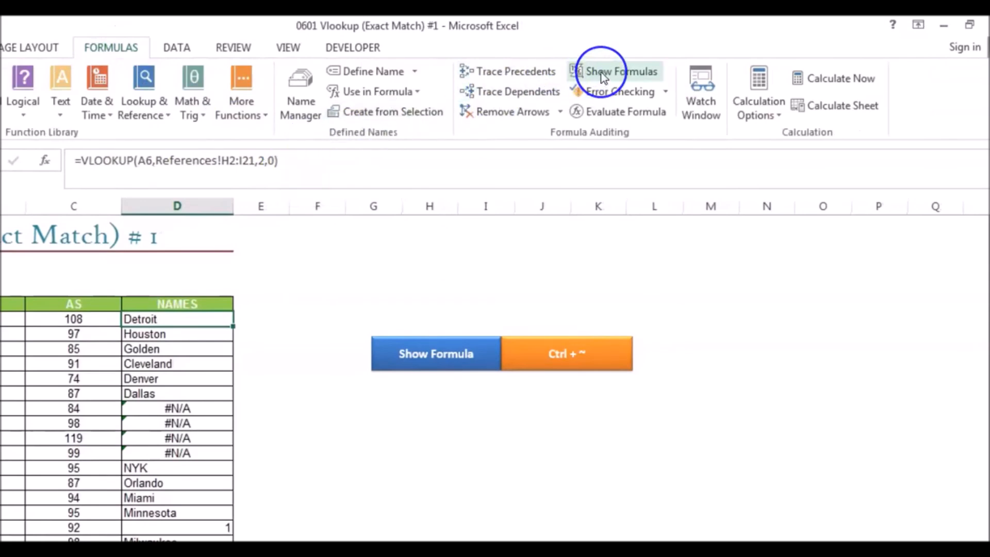
left_click(662, 63)
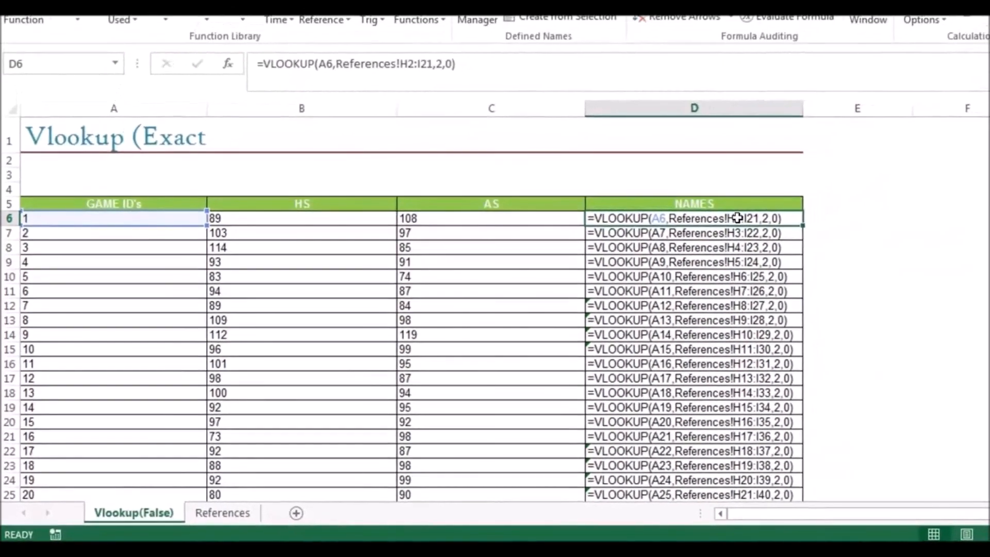
Step: Lock the row numbers of the table range in the D6 formula so it reads References!H$2:I$21
left_click(410, 63)
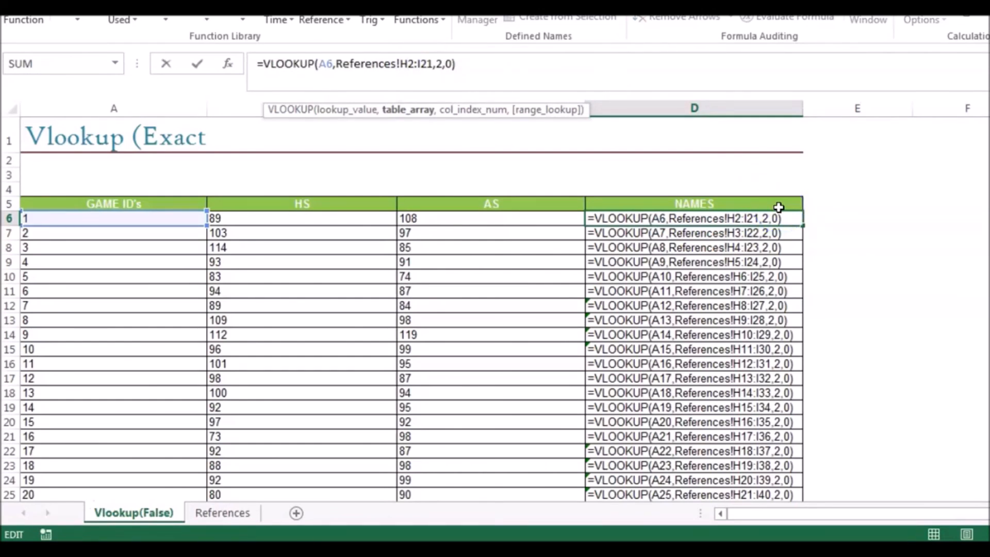
type("$")
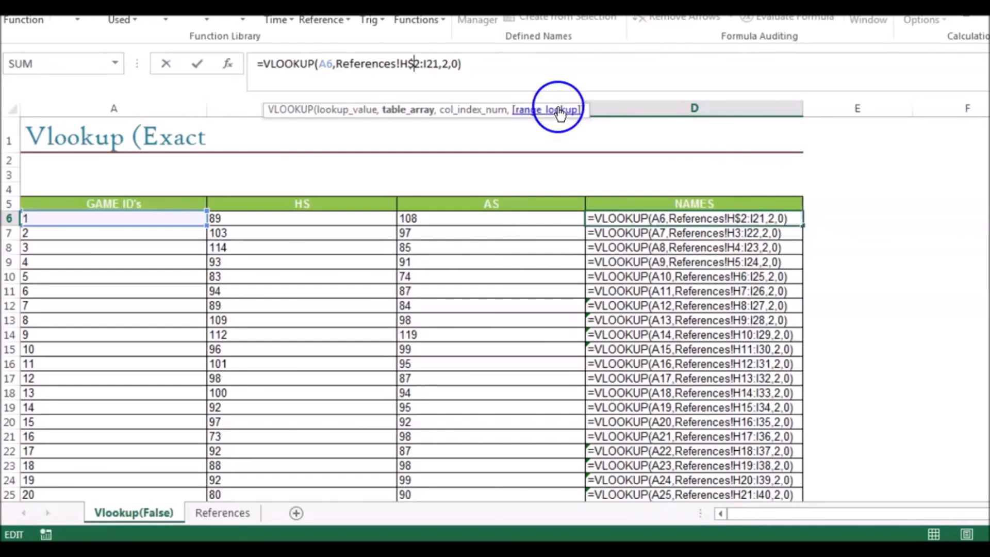
left_click(428, 63)
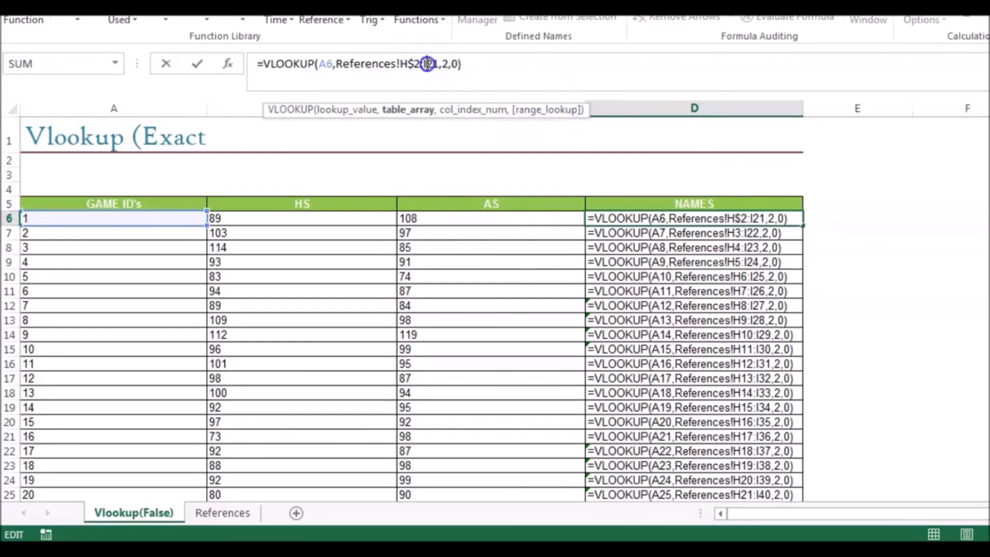
type("$")
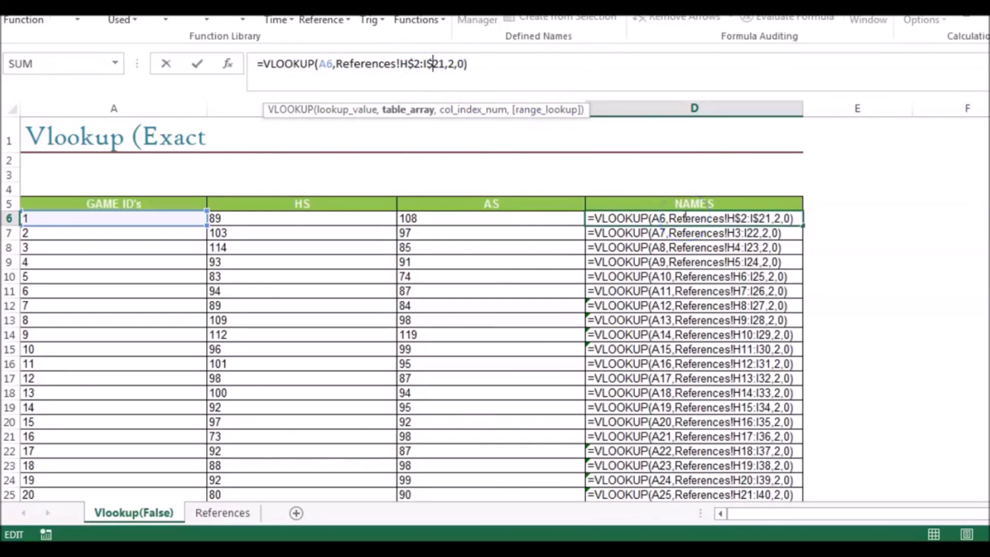
key("Return")
Step: Fill the row-locked formula from D6 down through D25, switch back to showing results and check D20
left_click(684, 216)
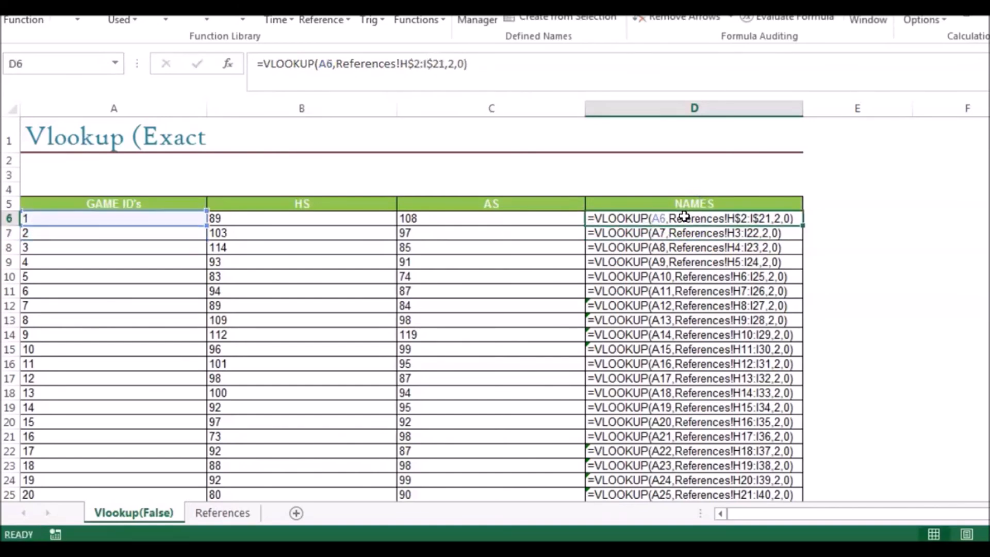
double_click(803, 225)
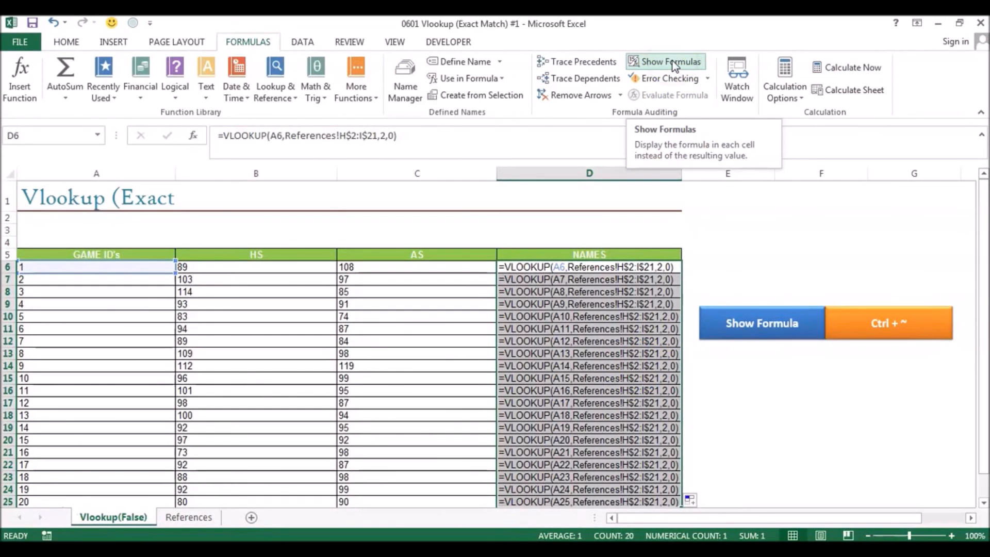
left_click(673, 61)
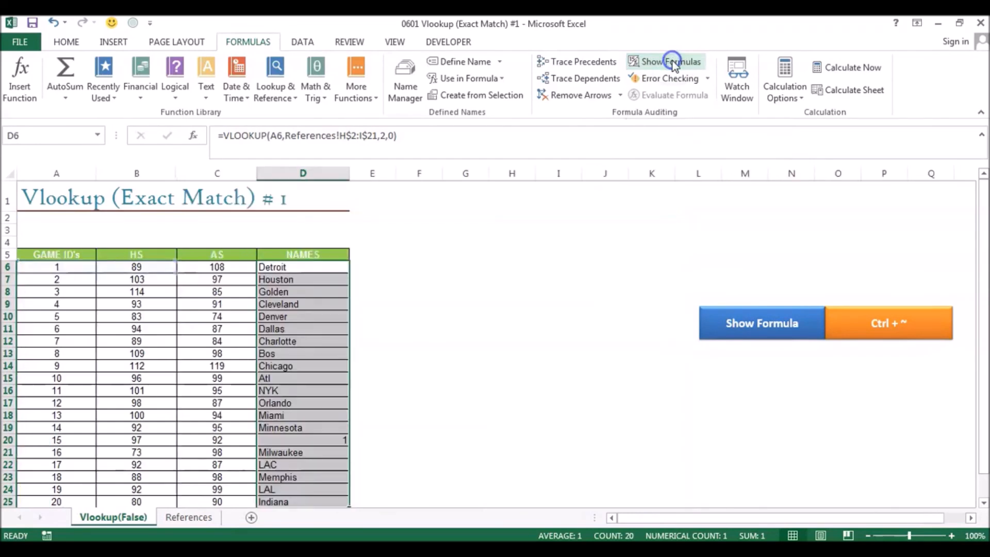
left_click(327, 441)
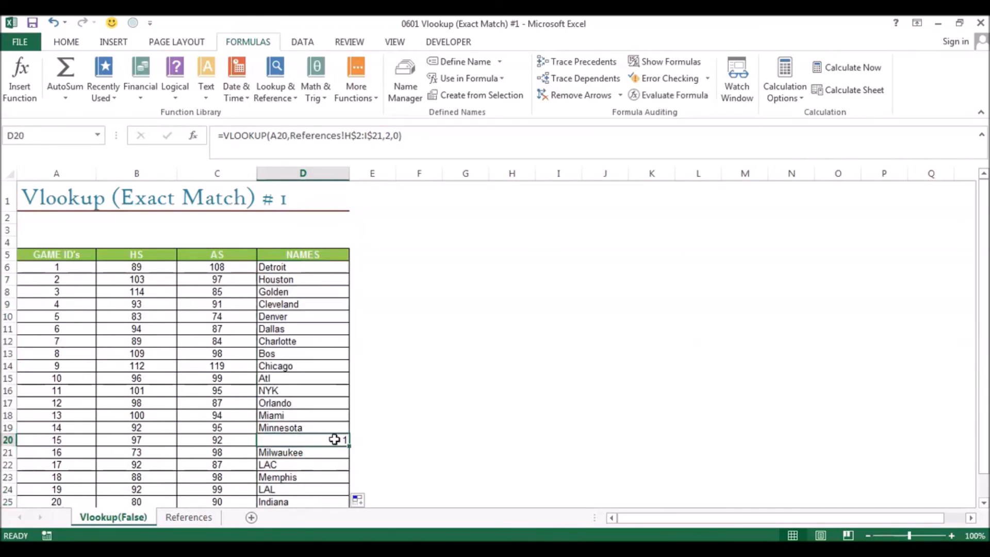
Step: Clear all formulas from the NAMES column, D6 through D25, and return to D6
left_click(313, 267)
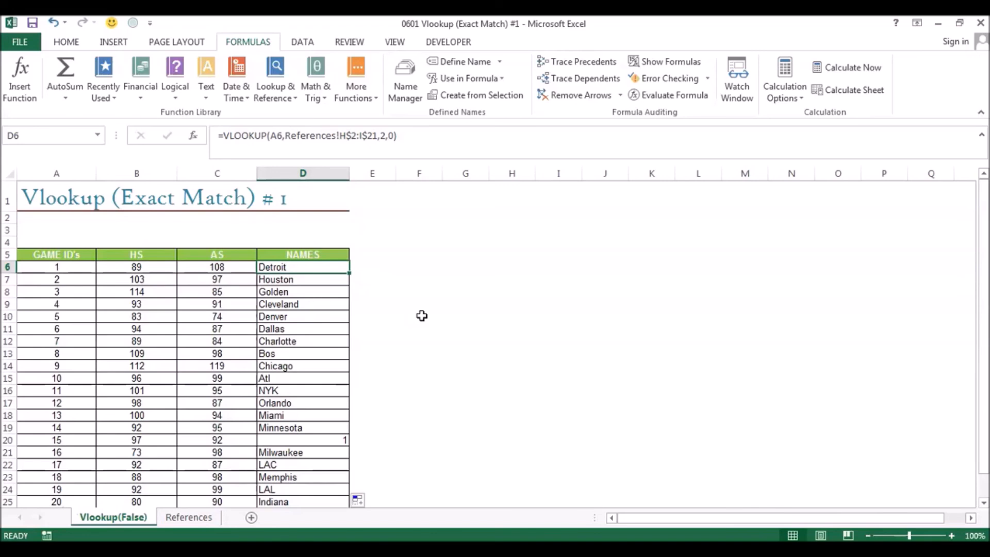
key("ctrl+shift+Down")
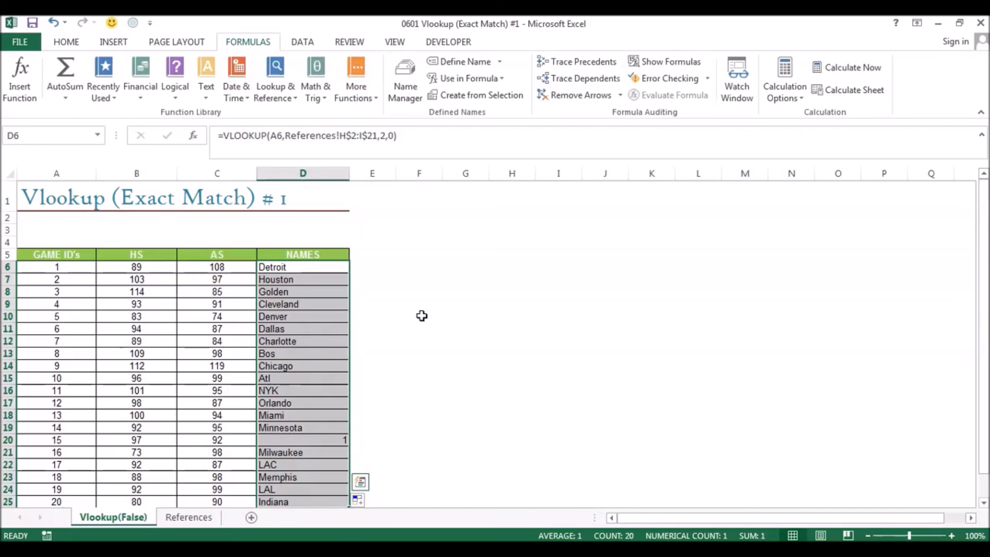
key("Delete")
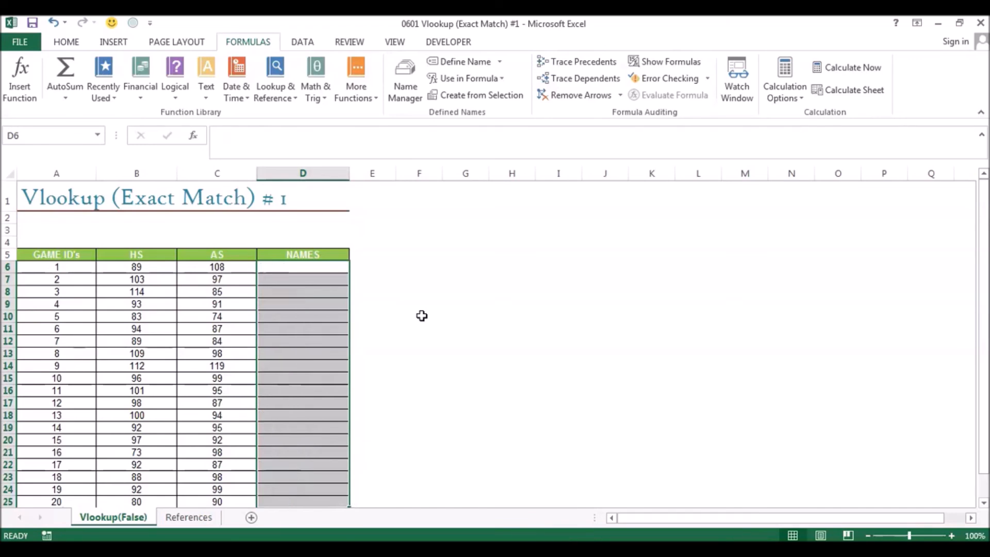
key("Up")
key("Down")
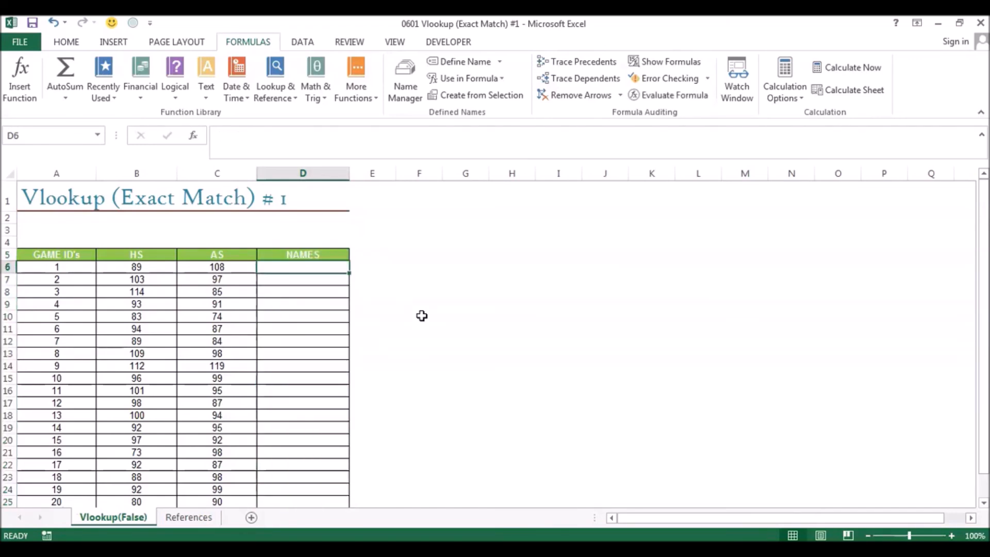
Step: Start a VLOOKUP formula in D6 with game ID cell A6 as the lookup value
type("=vloo")
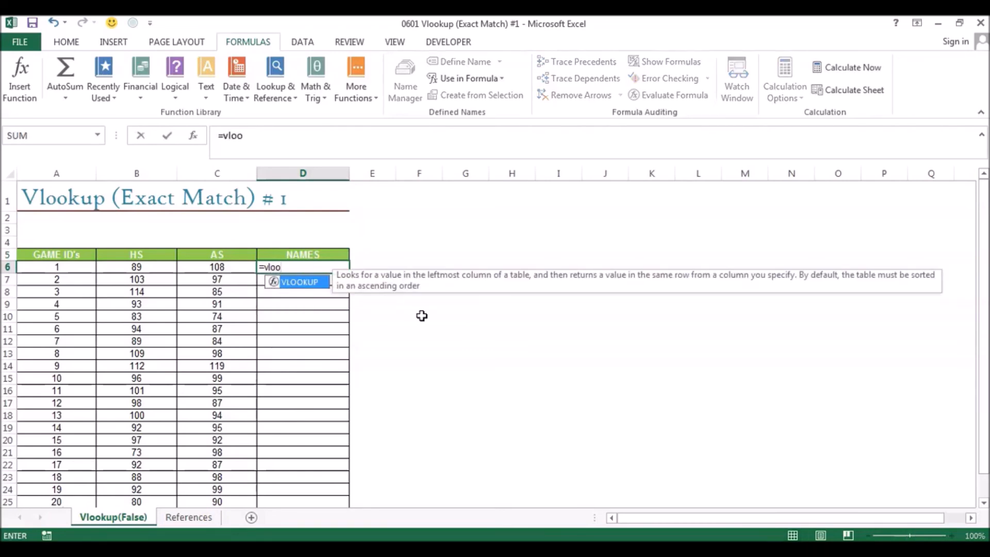
key("Tab")
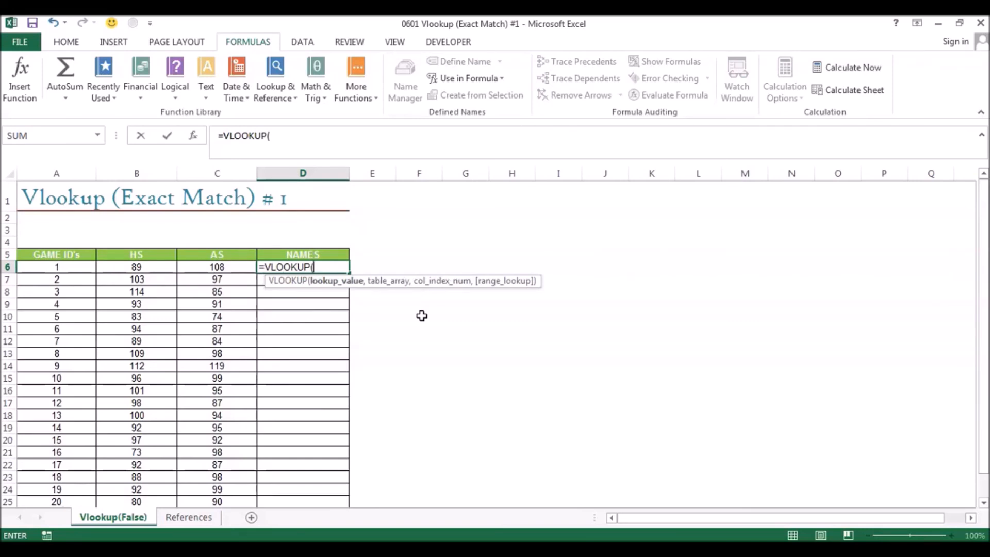
key("Left")
key("Left")
key("Left")
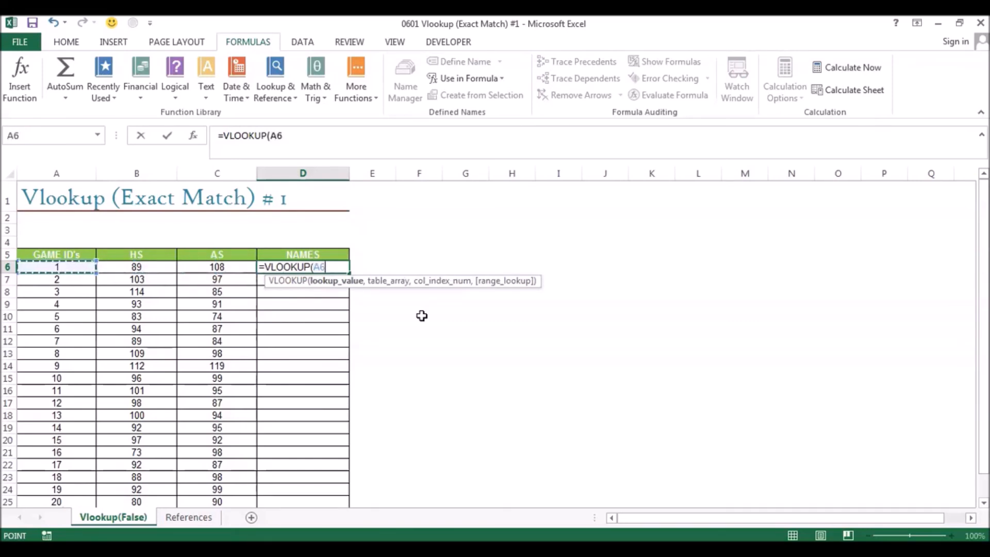
type(",")
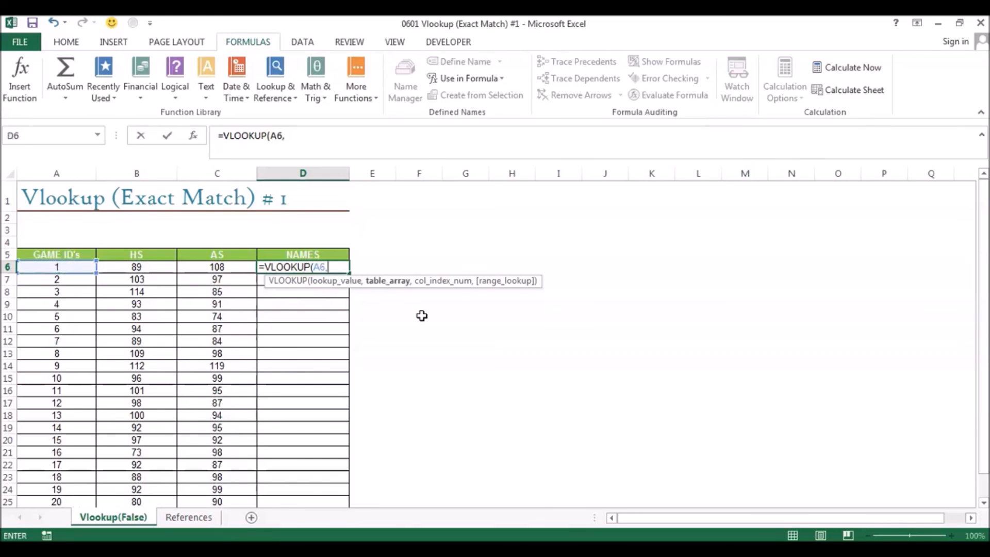
Step: Set the table array to H2:I21 on the References sheet and make it absolute as $H$2:$I$21
key("ctrl+Page_Down")
key("Up")
key("Up")
left_click(391, 206)
left_click_drag(391, 205, 479, 453)
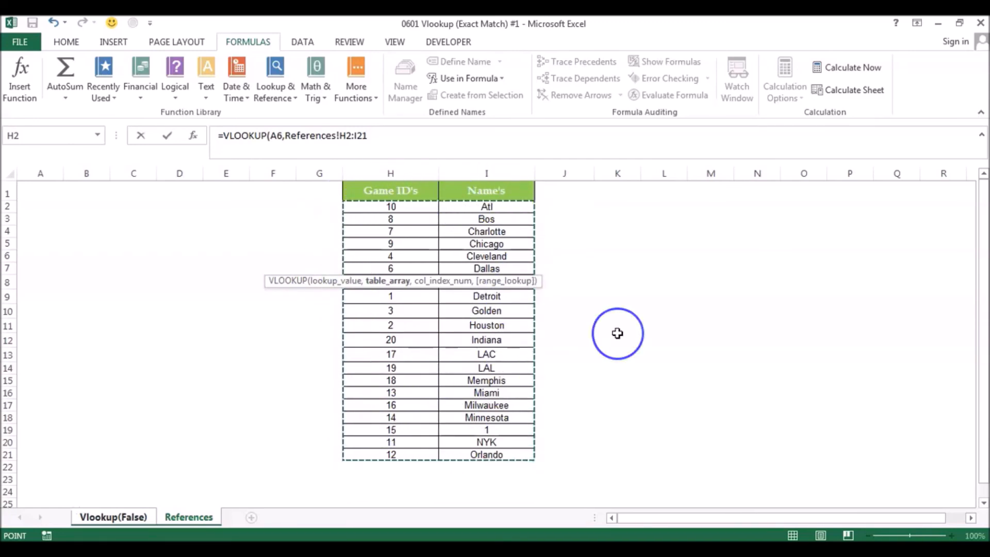
key("F4")
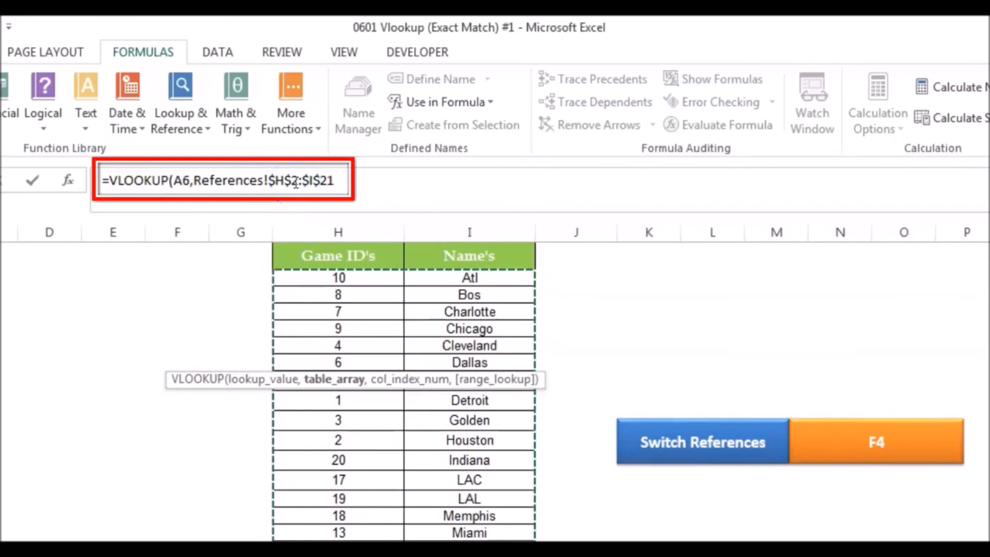
Step: Cycle the table array through row-locked, column-locked and relative references, back to absolute $H$2:$I$21
key("F4")
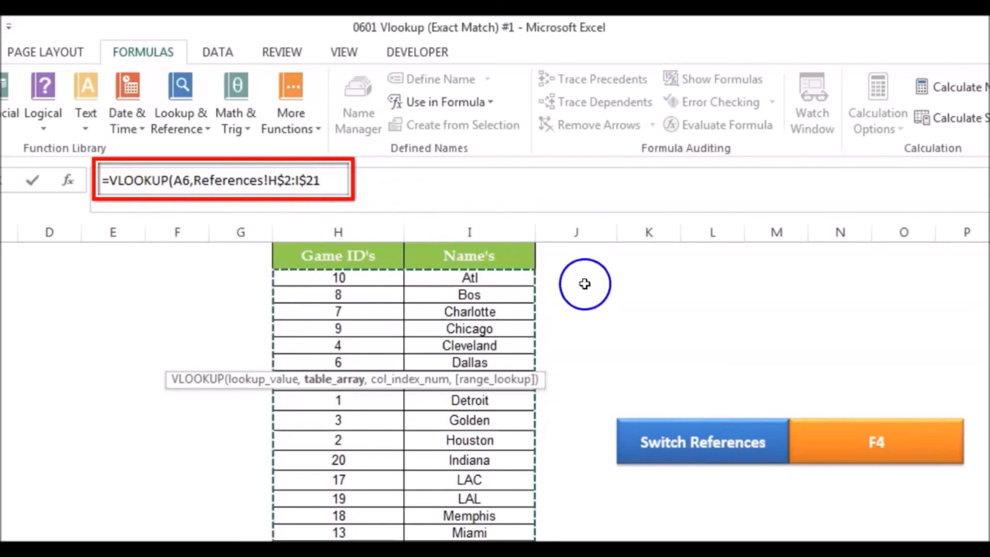
key("F4")
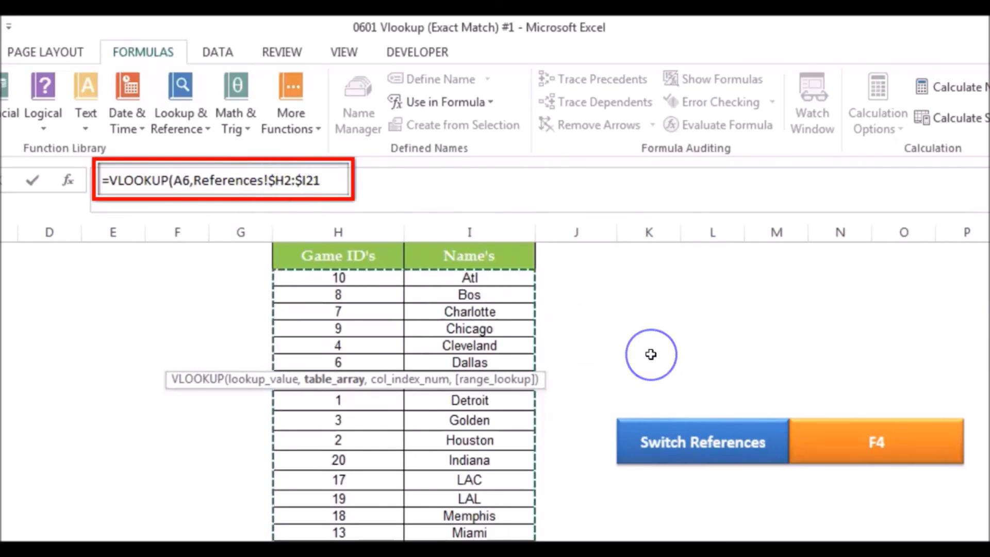
key("F4")
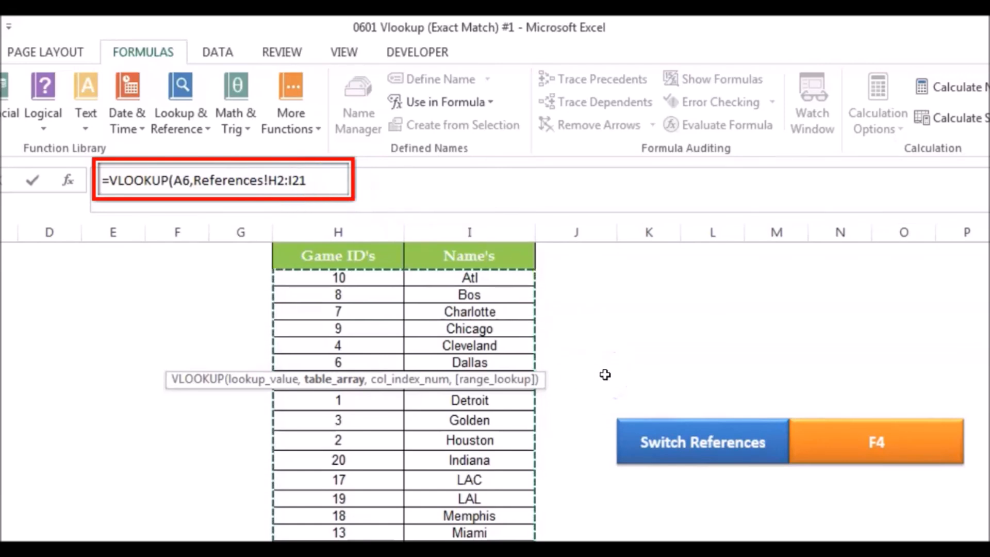
key("F4")
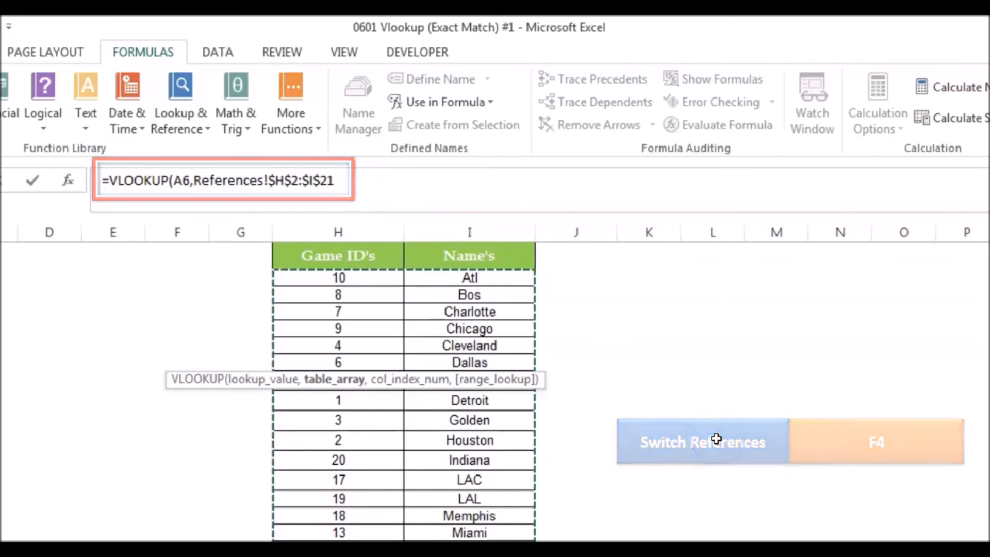
Step: Complete the VLOOKUP with column index 2 and range lookup 0 for an exact match, and enter it in D6
type(",")
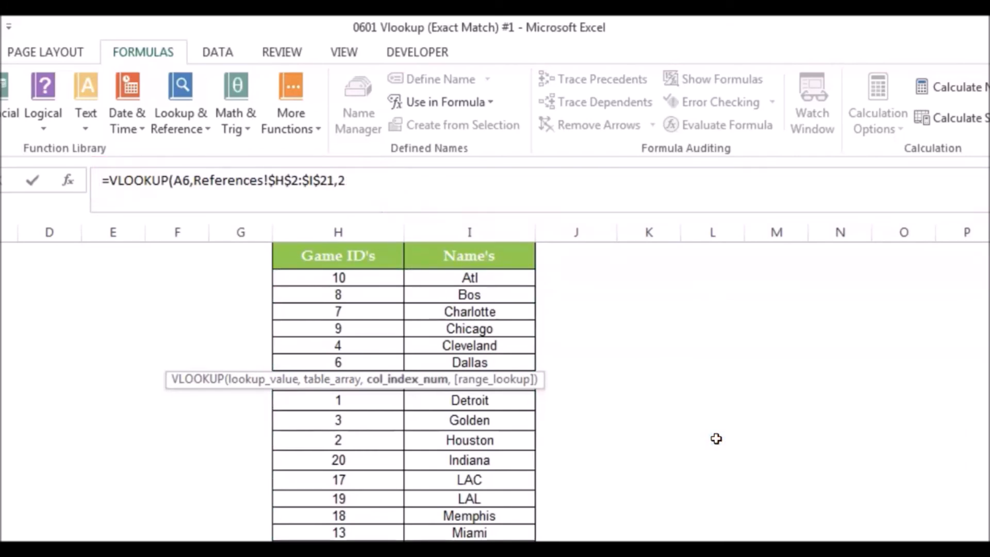
type("2,")
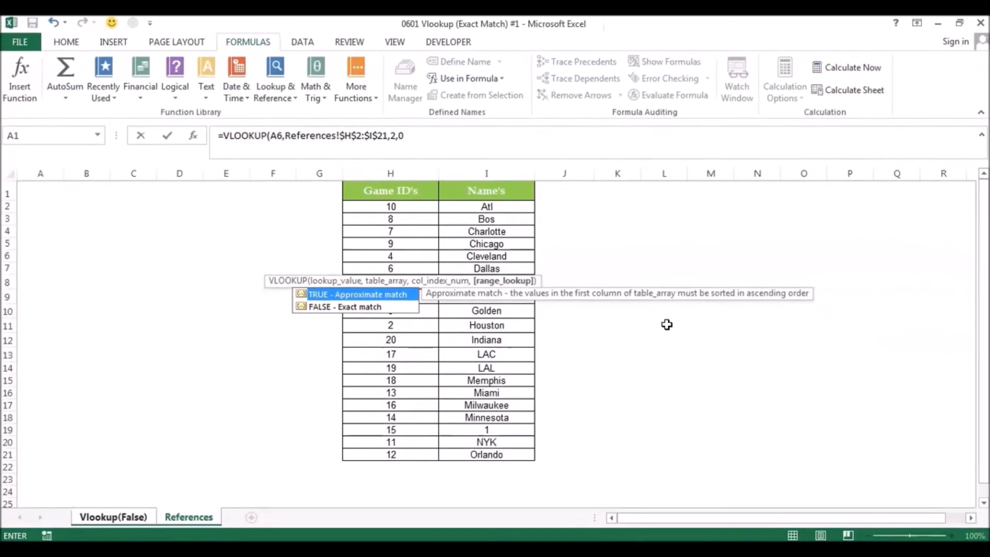
type("0)")
key("Return")
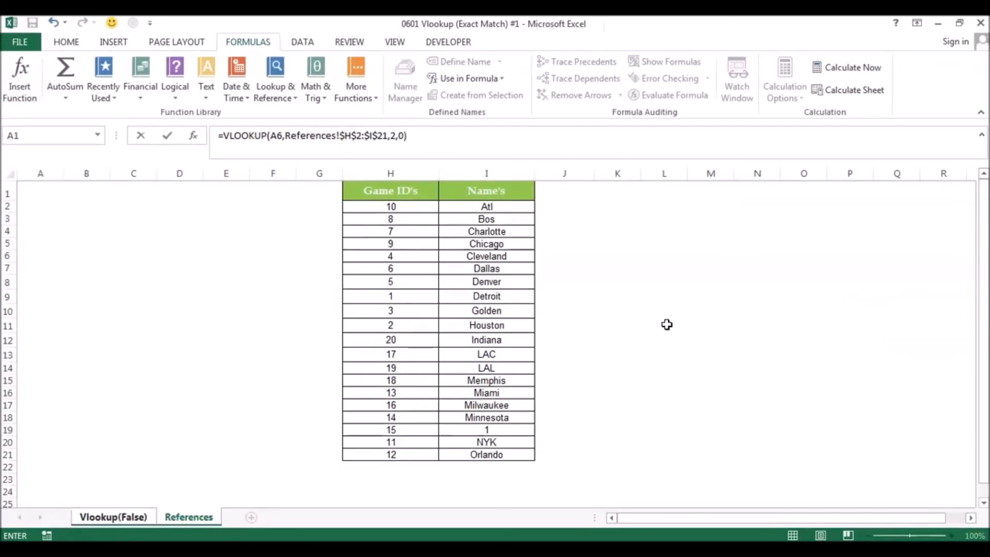
Step: Fill the absolute-range VLOOKUP from D6 down through D25 and spot-check the copied formulas in the NAMES column, including D7, D13 and D17
key("Up")
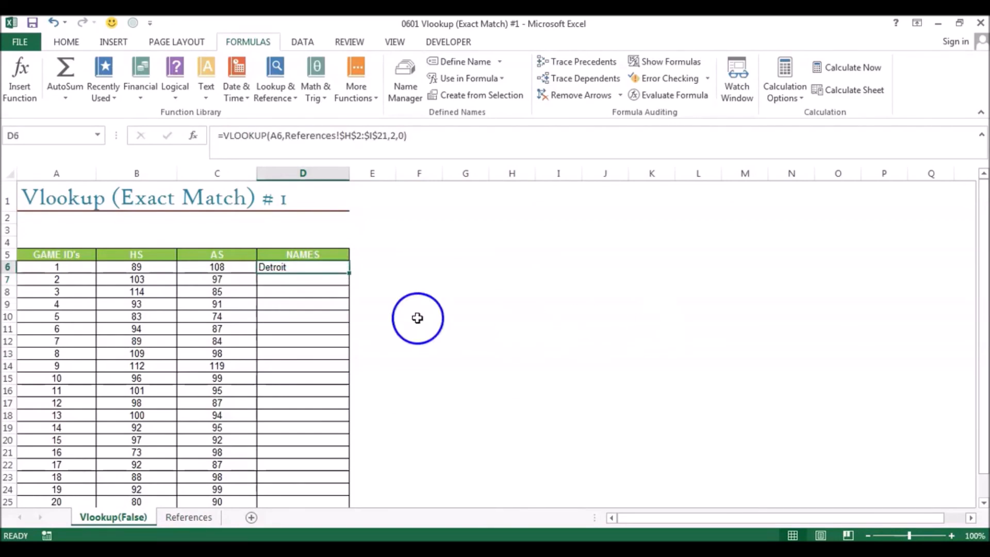
double_click(350, 272)
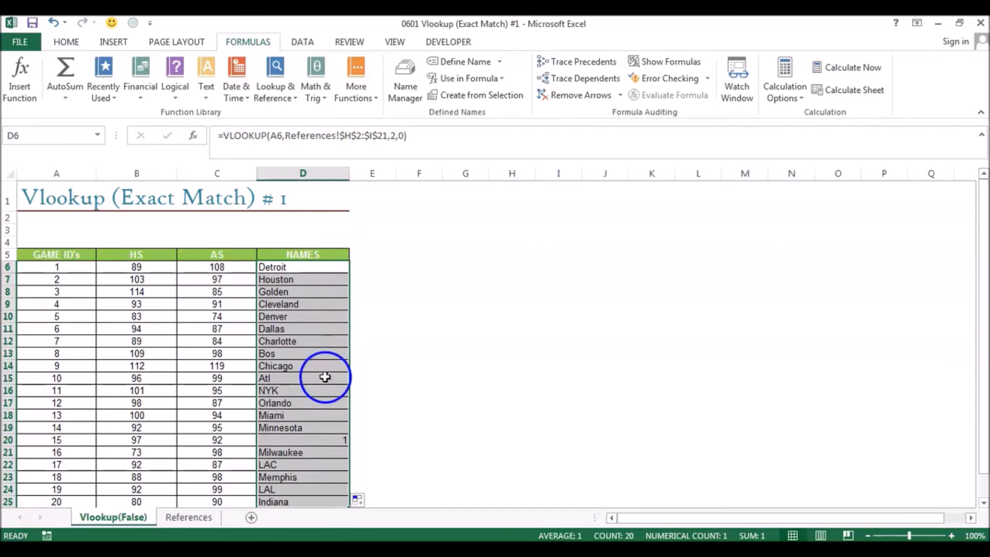
left_click(316, 280)
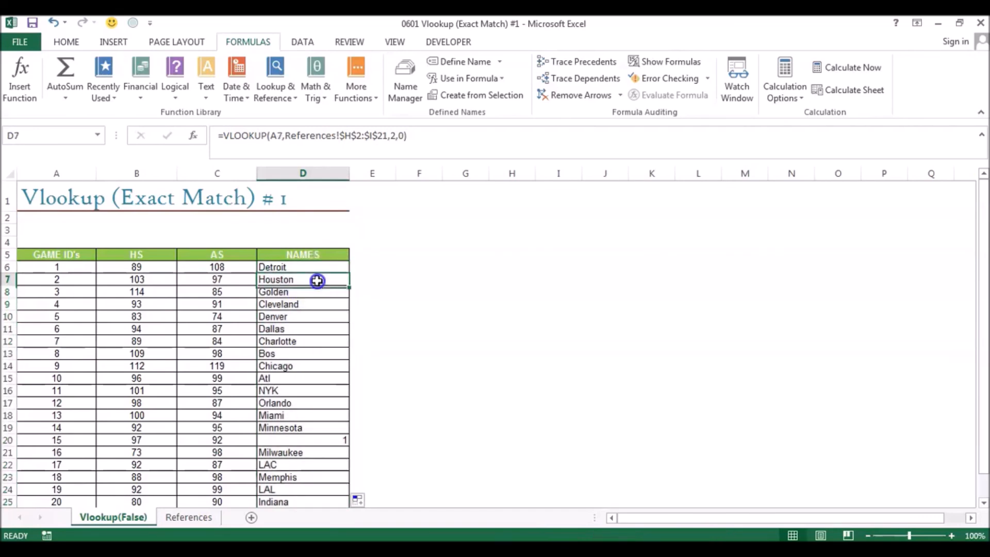
left_click(313, 313)
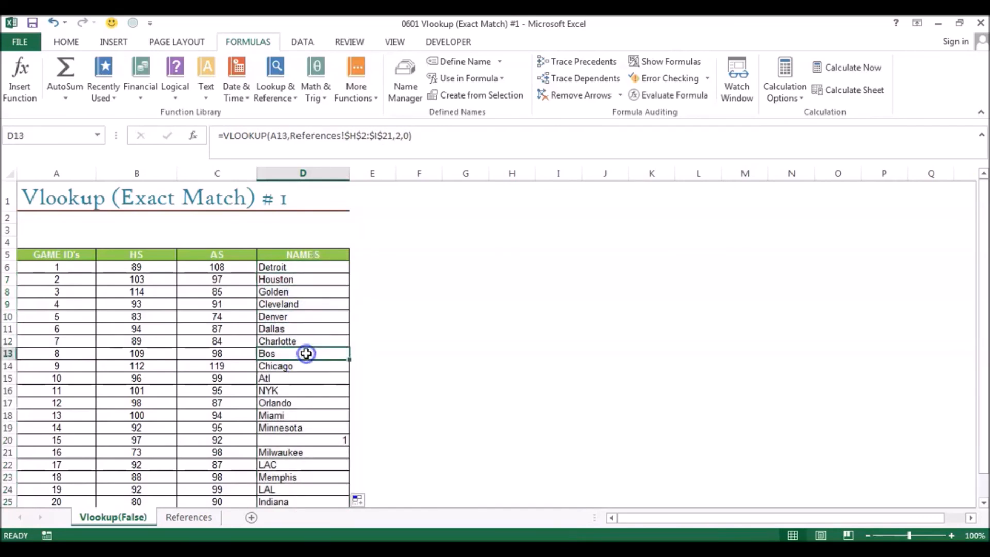
left_click(298, 402)
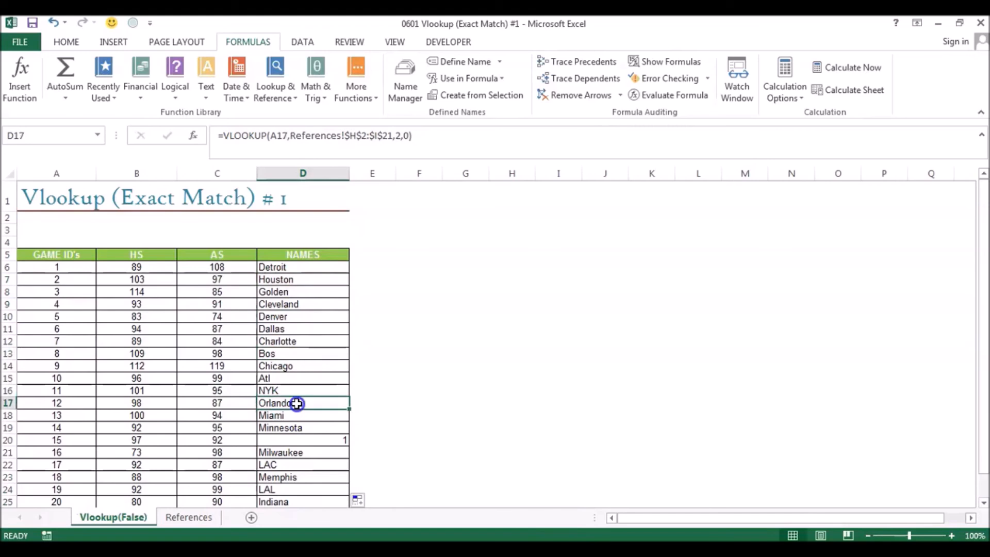
left_click(309, 268)
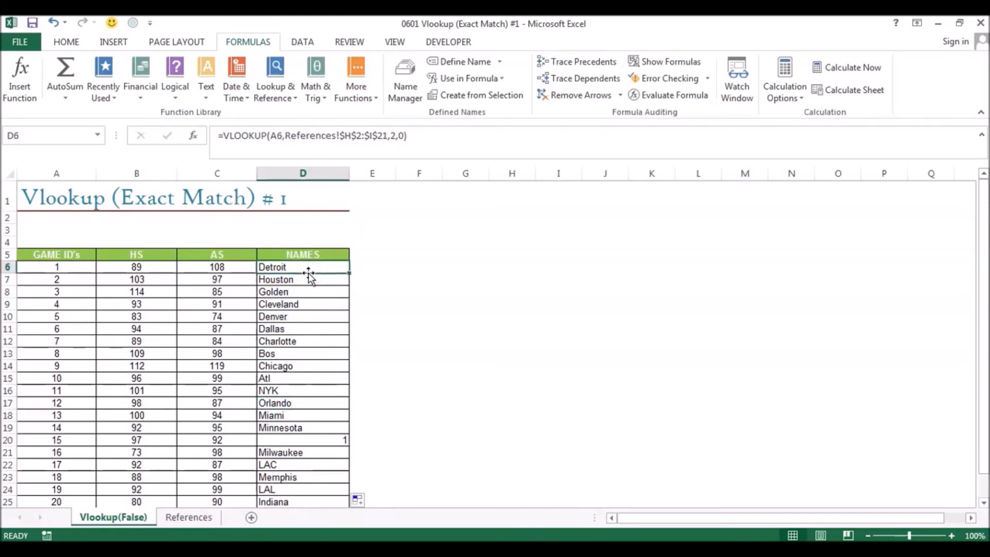